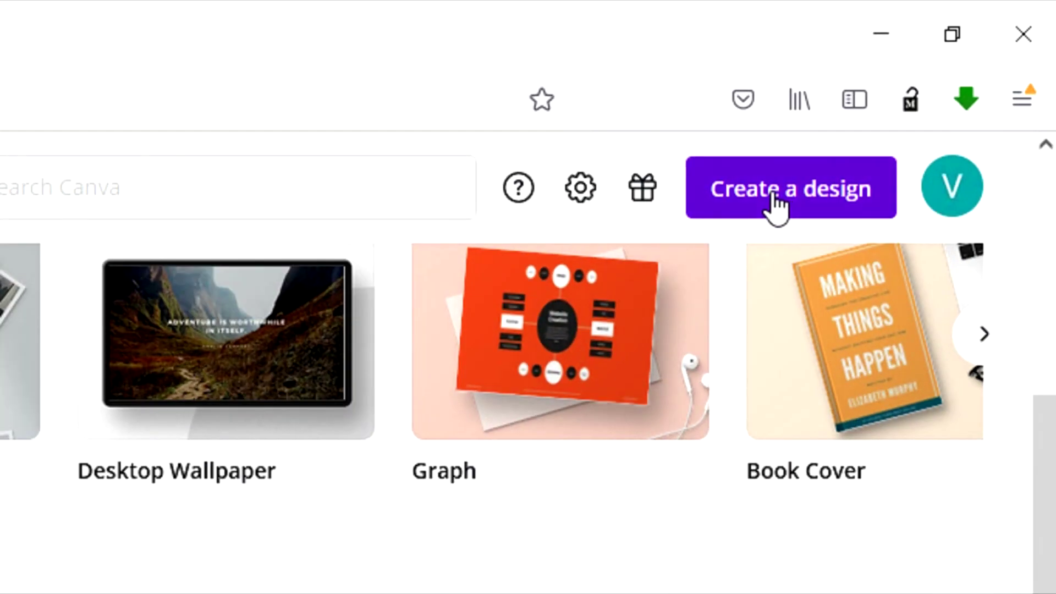
Start a custom-size design 1920 px wide by 1080 px high
{"action": "left_click", "coordinate": [775, 200]}
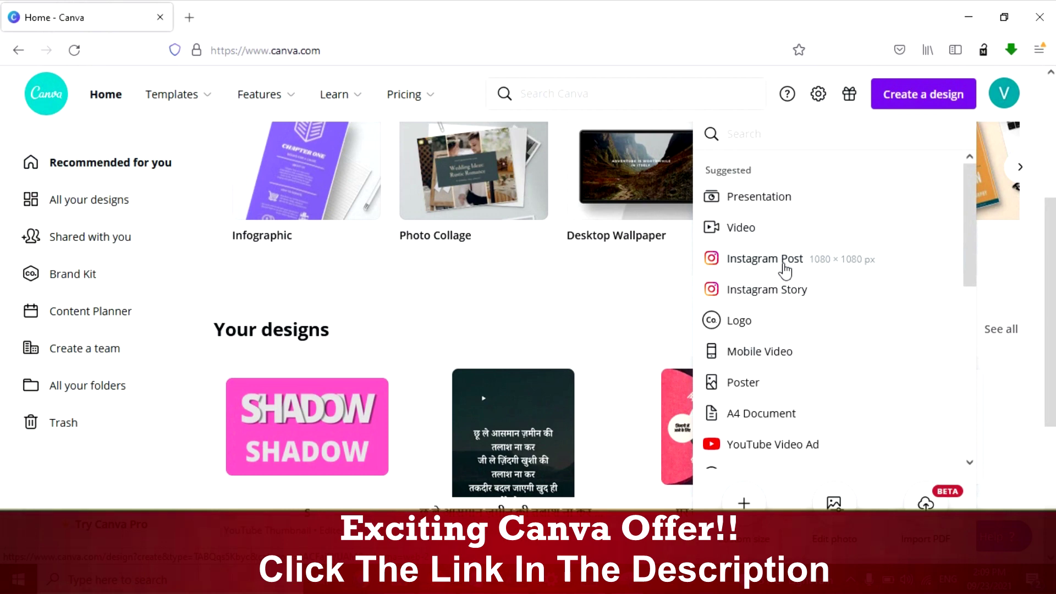
{"action": "scroll", "coordinate": [785, 269], "scroll_direction": "down", "scroll_amount": 1}
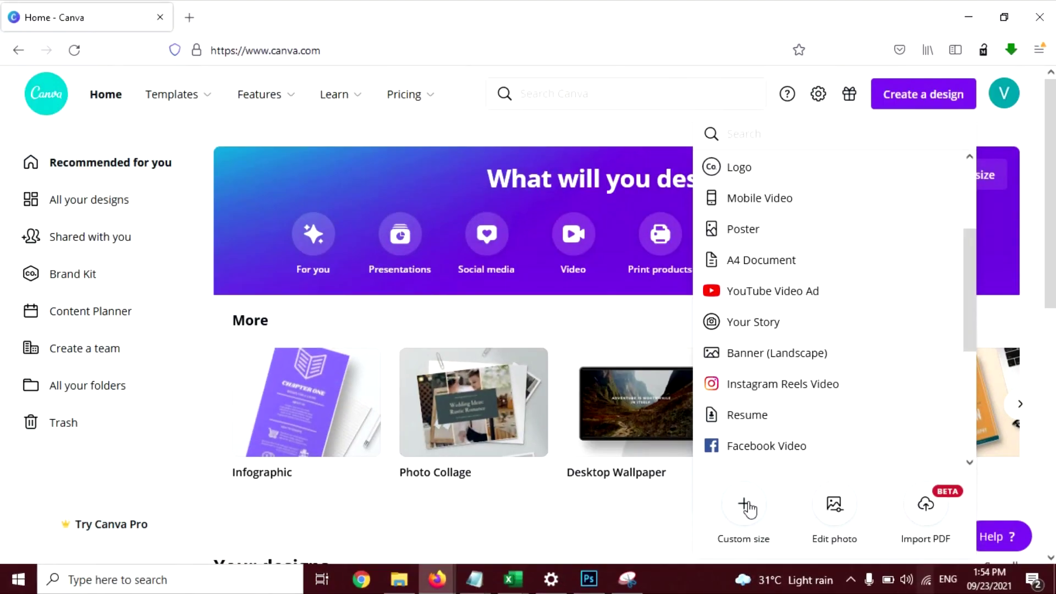
{"action": "left_click", "coordinate": [676, 475]}
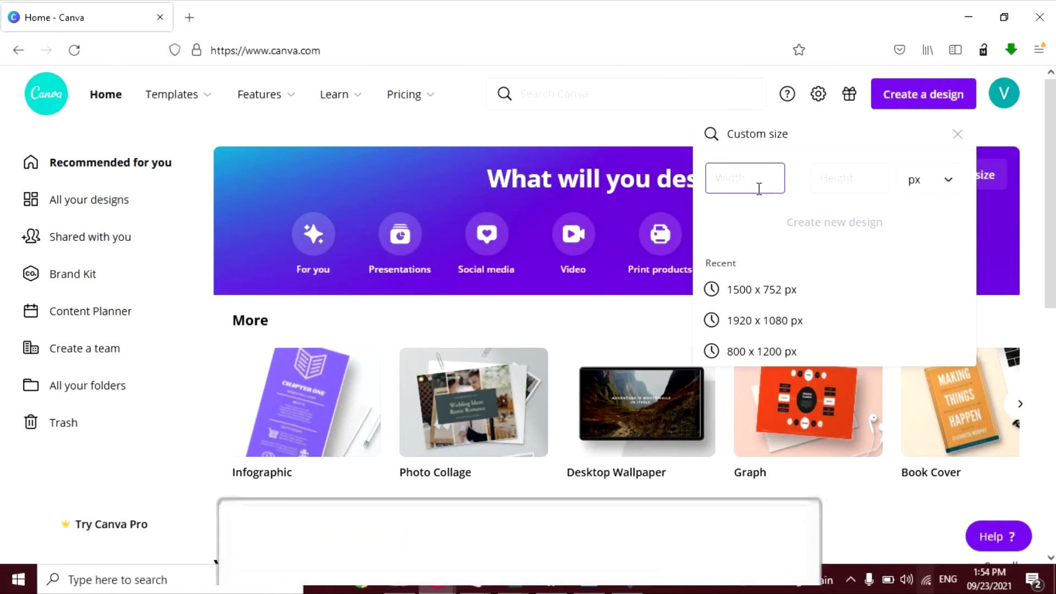
{"action": "type", "text": "1920"}
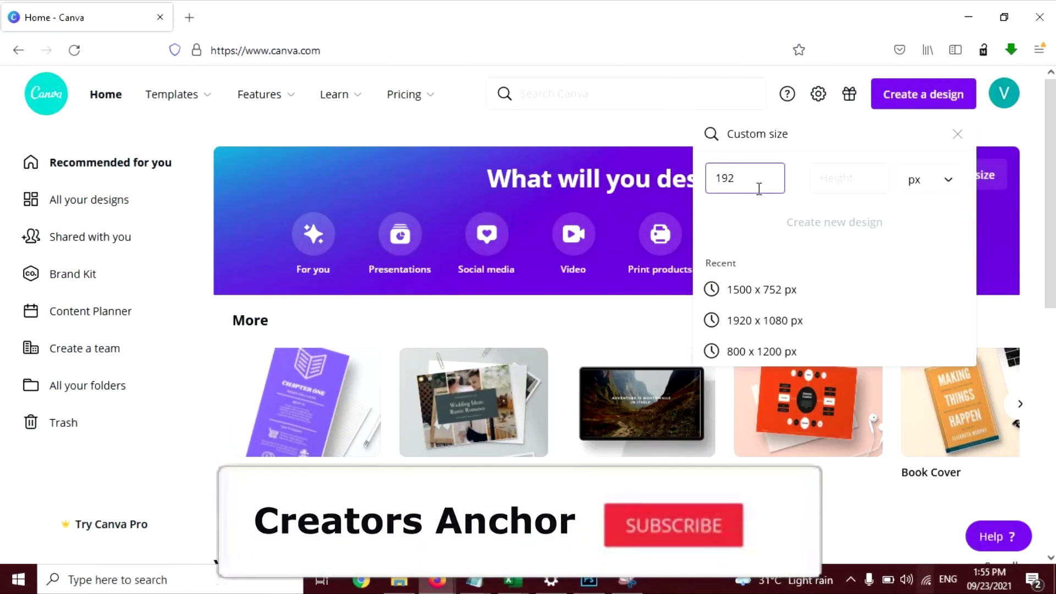
{"action": "left_click", "coordinate": [820, 178]}
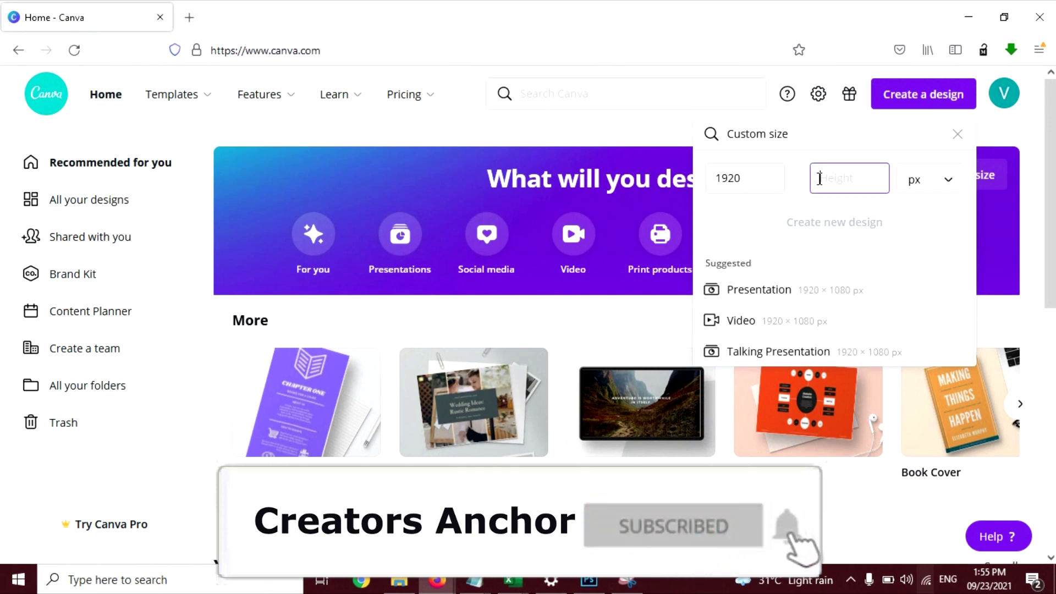
{"action": "type", "text": "10"}
{"action": "type", "text": "80"}
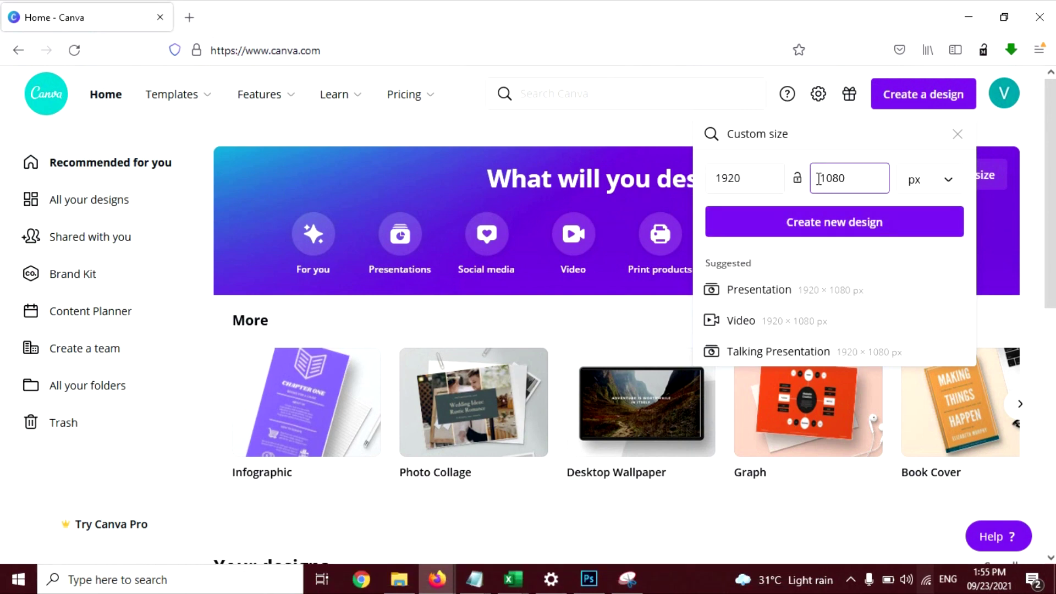
{"action": "left_click", "coordinate": [830, 226]}
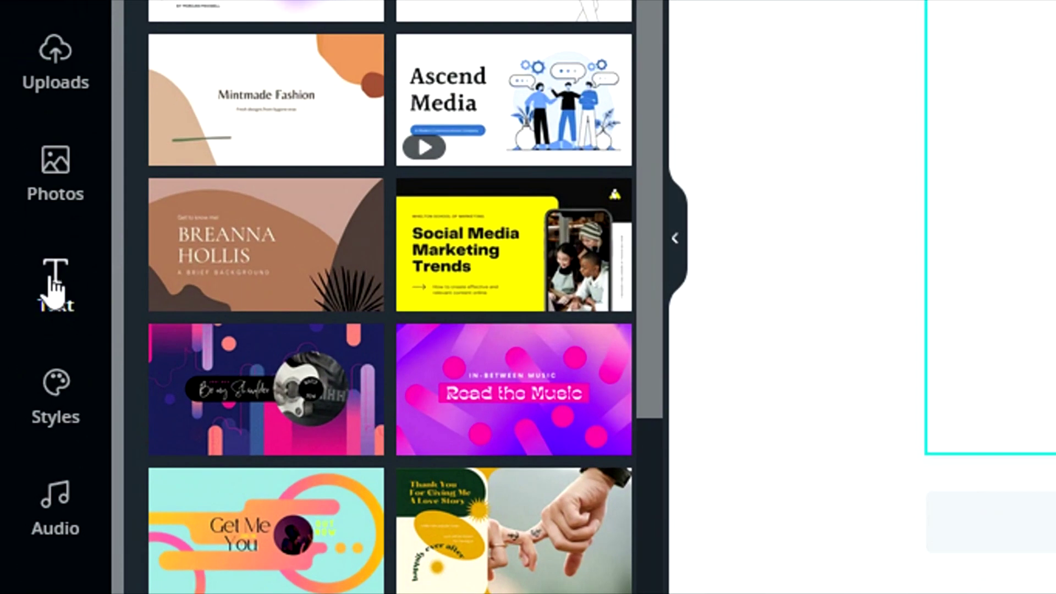
Add a heading text box containing the letter S
{"action": "left_click", "coordinate": [53, 287]}
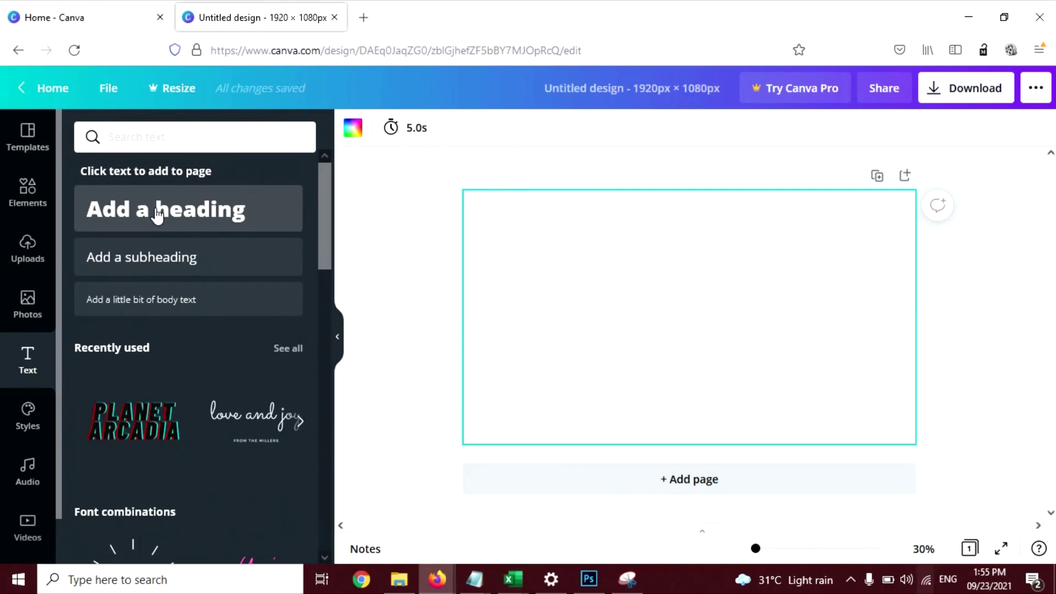
{"action": "left_click", "coordinate": [158, 214]}
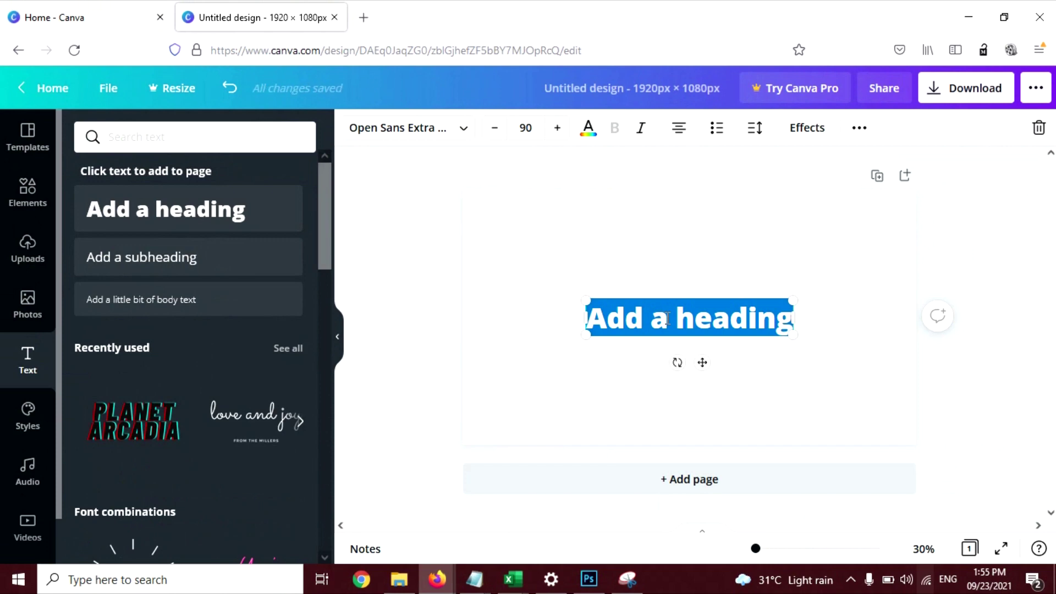
{"action": "type", "text": "S"}
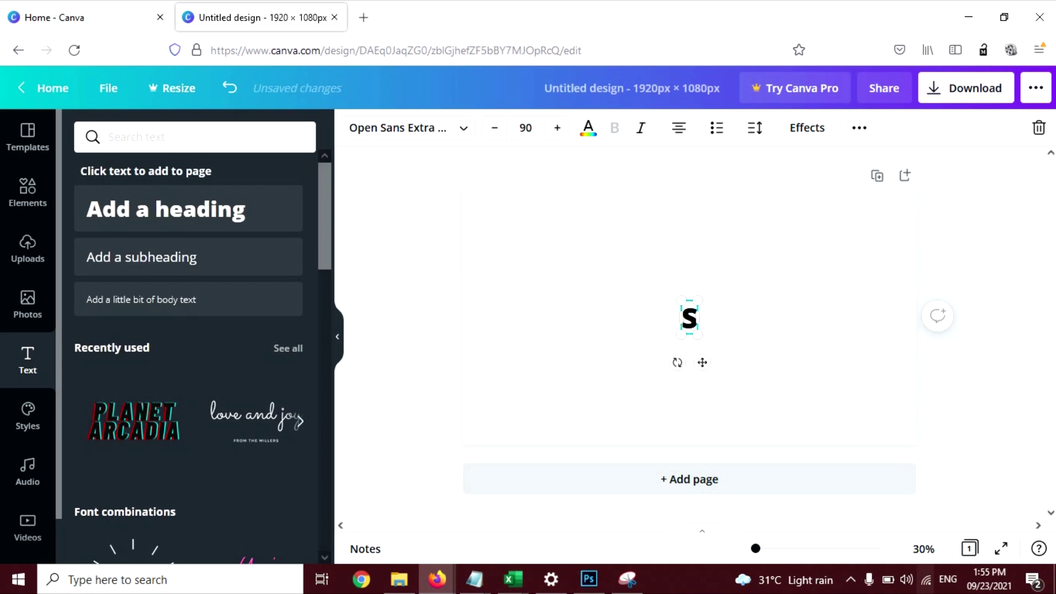
Resize the S to font size 317 and move it left of centre
{"action": "left_click_drag", "start_coordinate": [700, 340], "coordinate": [765, 416]}
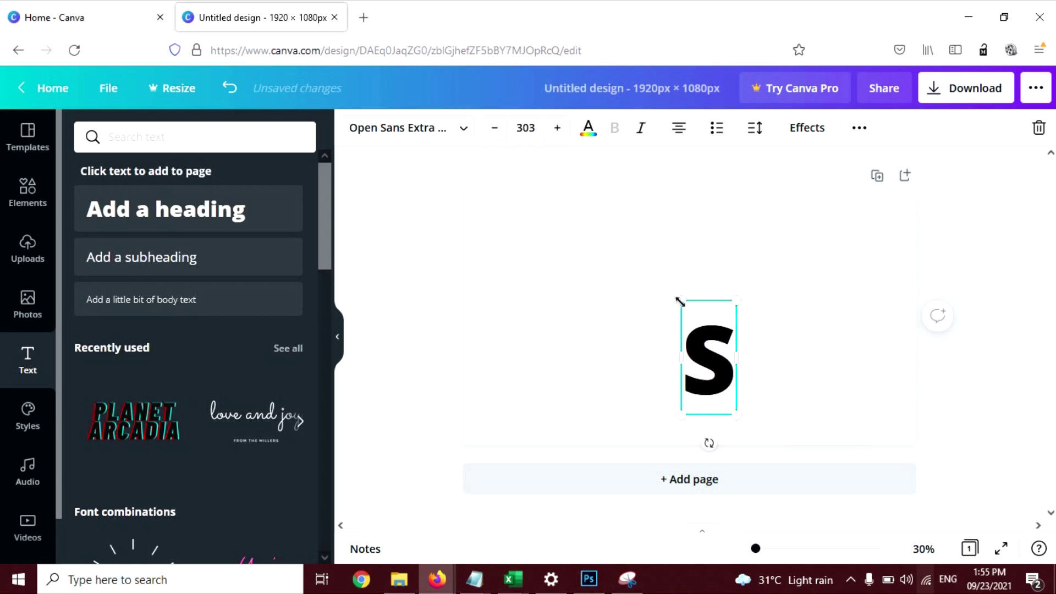
{"action": "left_click_drag", "start_coordinate": [679, 299], "coordinate": [651, 262]}
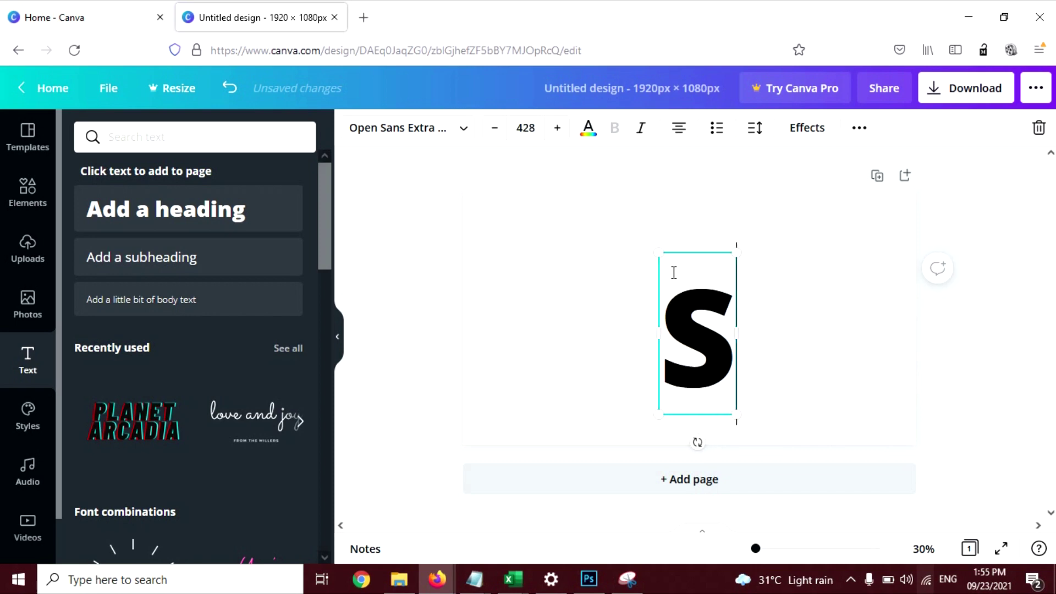
{"action": "left_click_drag", "start_coordinate": [737, 420], "coordinate": [716, 378]}
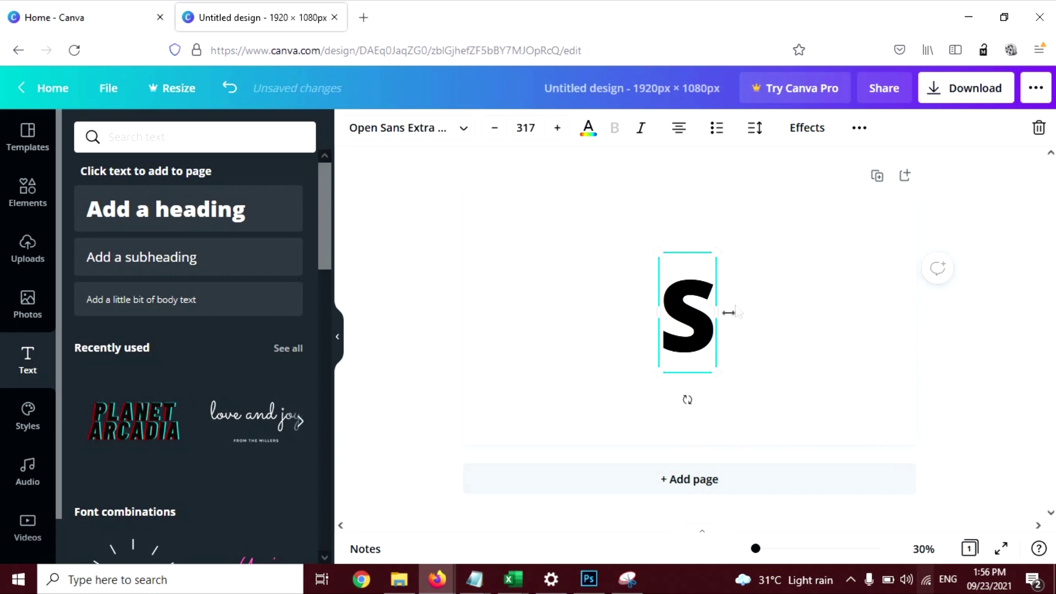
{"action": "left_click", "coordinate": [759, 275]}
{"action": "left_click_drag", "start_coordinate": [704, 311], "coordinate": [612, 277]}
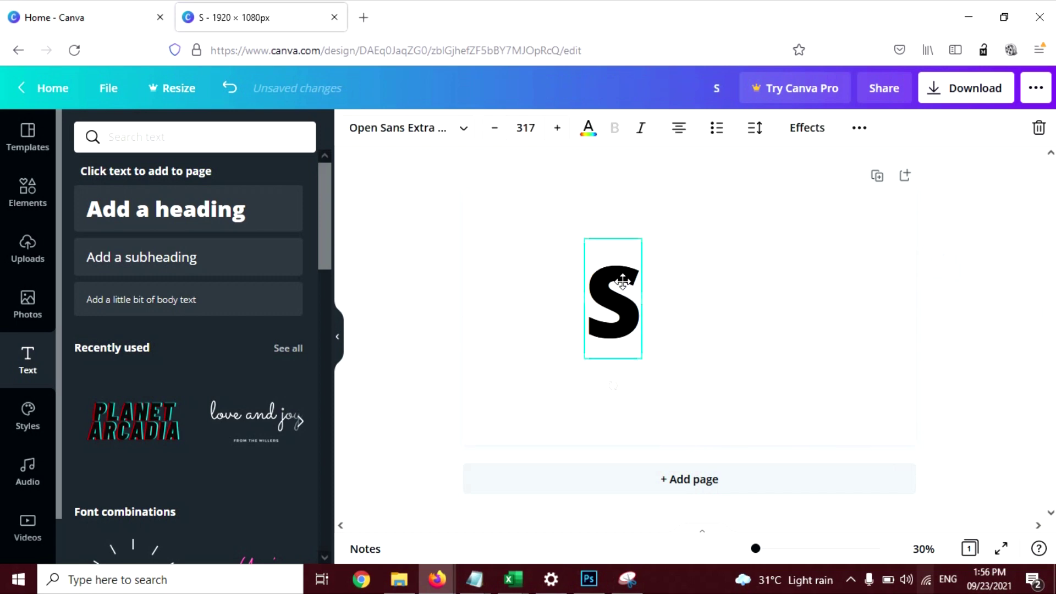
Set the page background colour to deep orange
{"action": "left_click", "coordinate": [489, 235]}
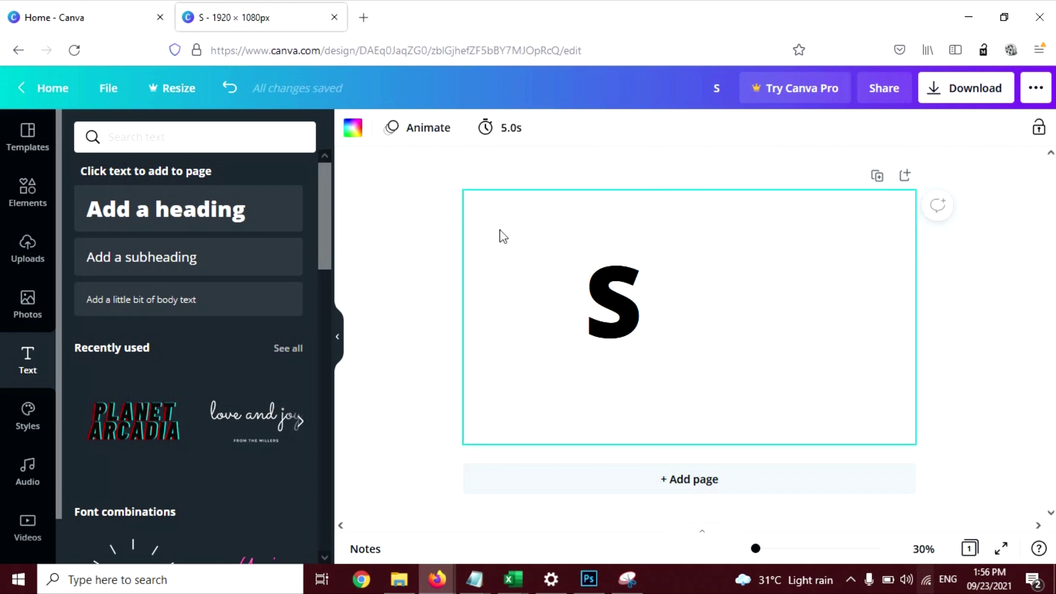
{"action": "left_click", "coordinate": [352, 135]}
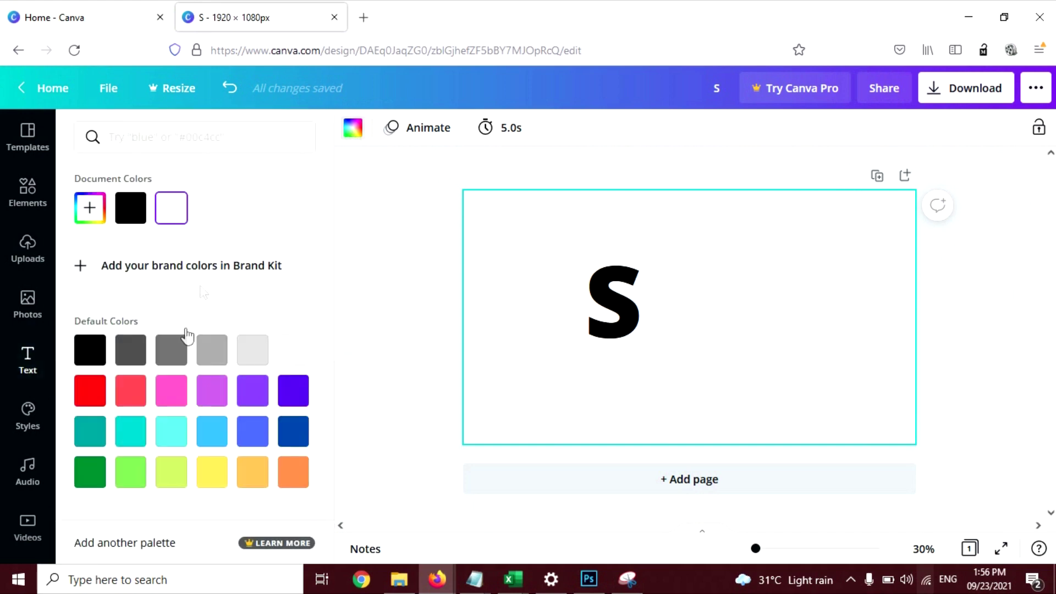
{"action": "left_click", "coordinate": [248, 474]}
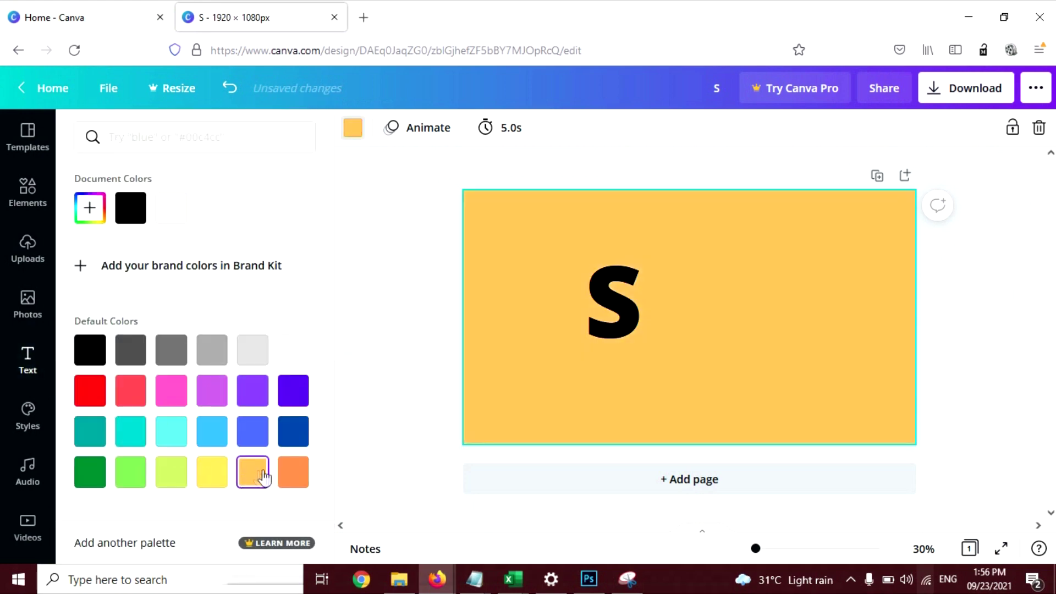
{"action": "left_click", "coordinate": [293, 472]}
{"action": "left_click", "coordinate": [253, 465]}
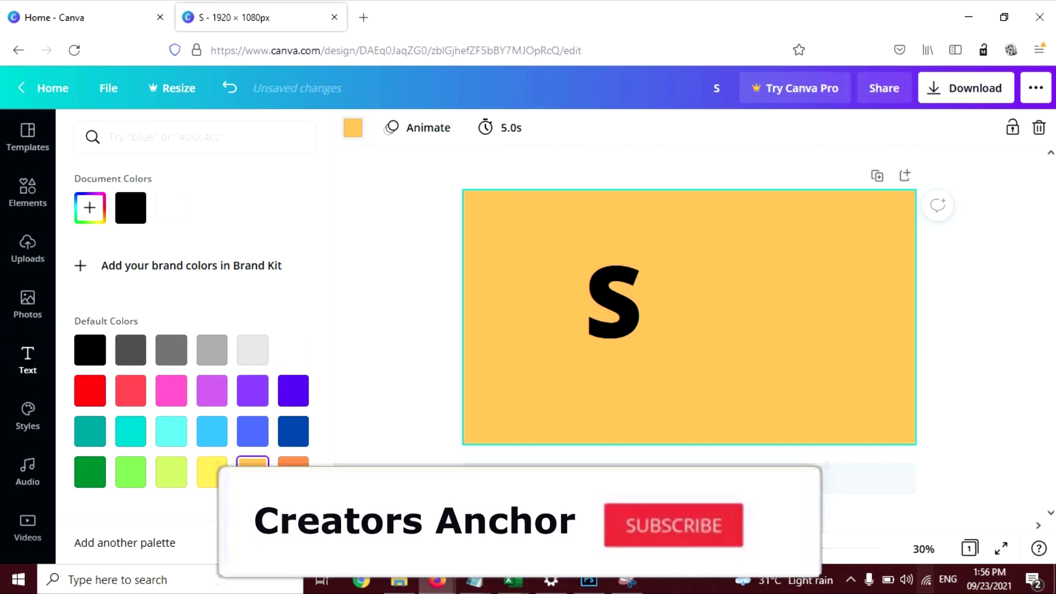
{"action": "left_click", "coordinate": [294, 463]}
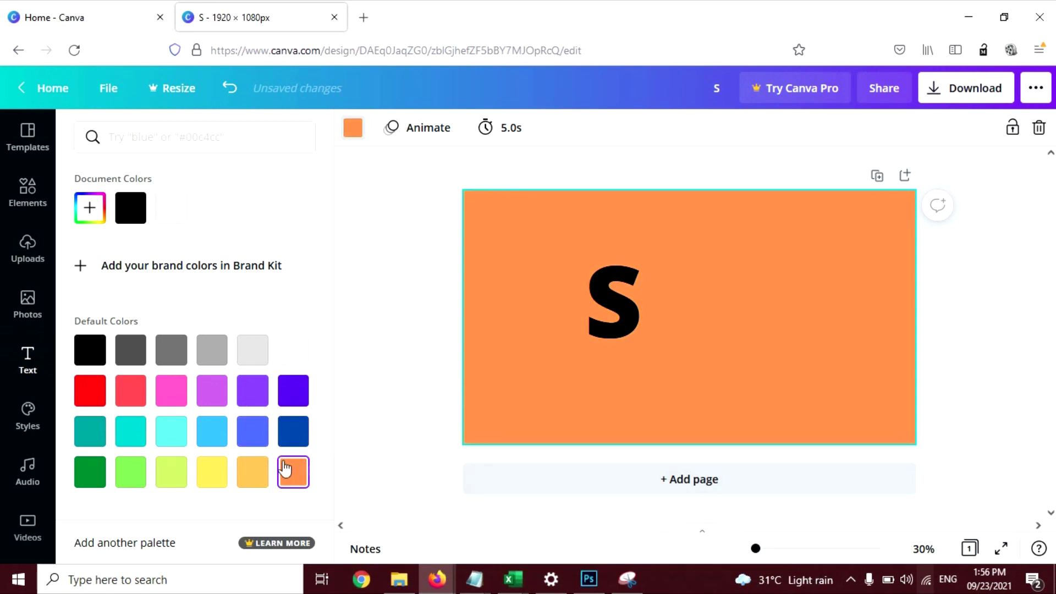
Recolour the letter S white and shift it further left
{"action": "left_click", "coordinate": [616, 324]}
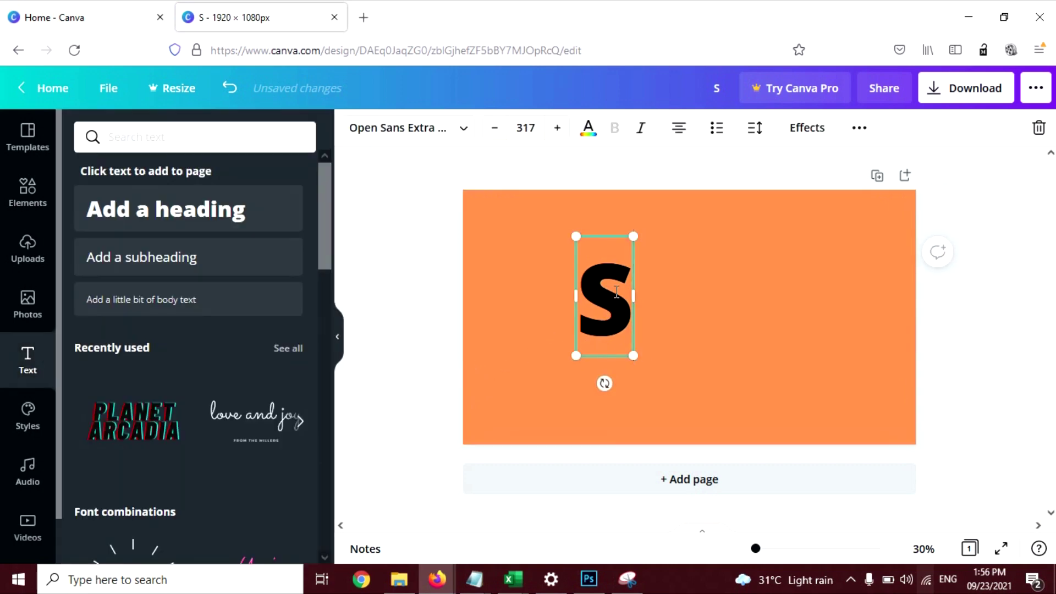
{"action": "double_click", "coordinate": [596, 289]}
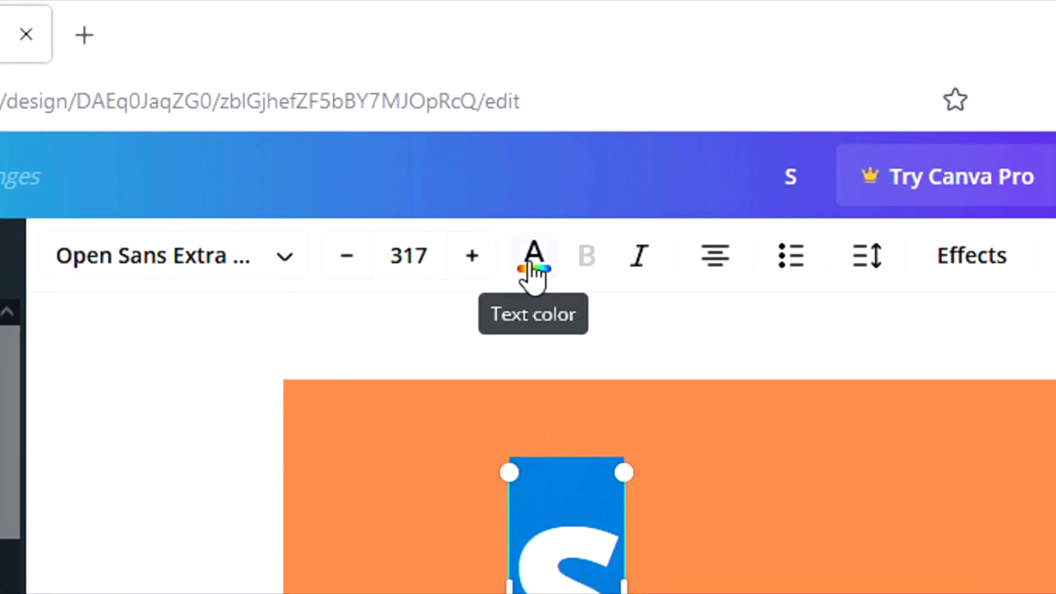
{"action": "left_click", "coordinate": [585, 136]}
{"action": "left_click", "coordinate": [175, 463]}
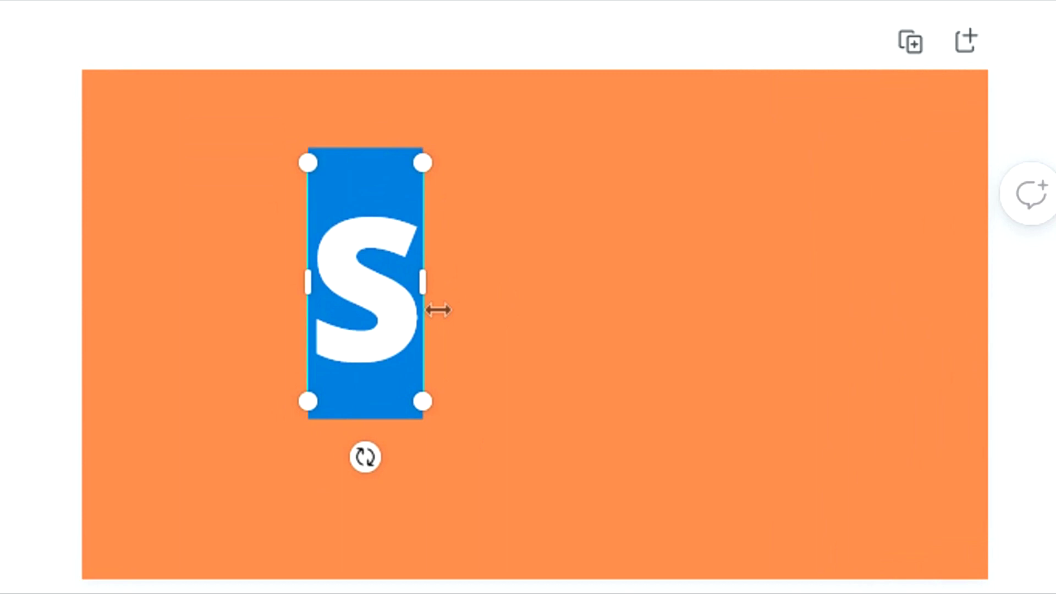
{"action": "left_click", "coordinate": [669, 281]}
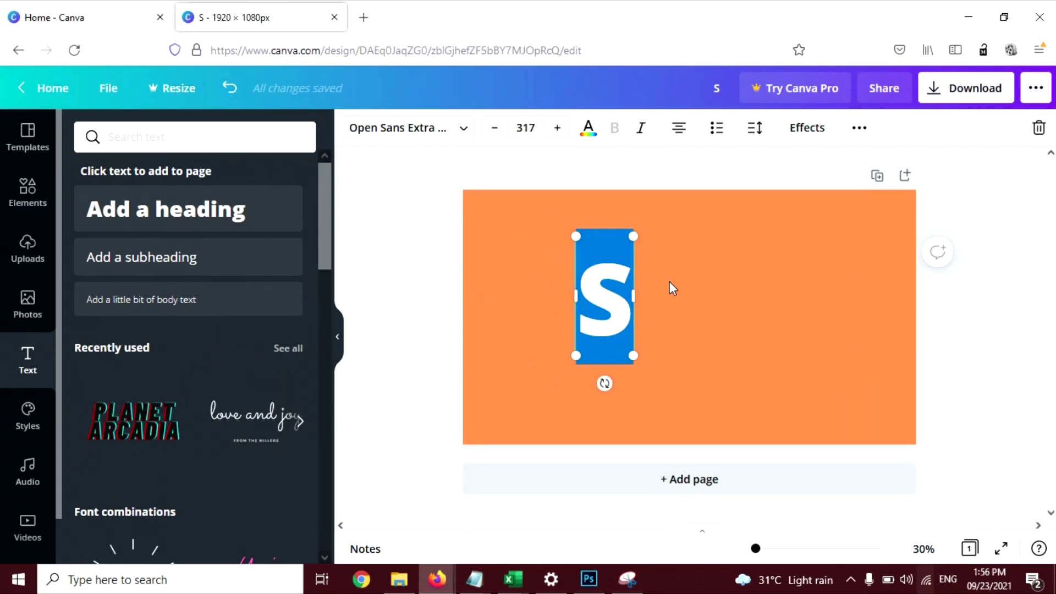
{"action": "left_click_drag", "start_coordinate": [585, 300], "coordinate": [548, 295]}
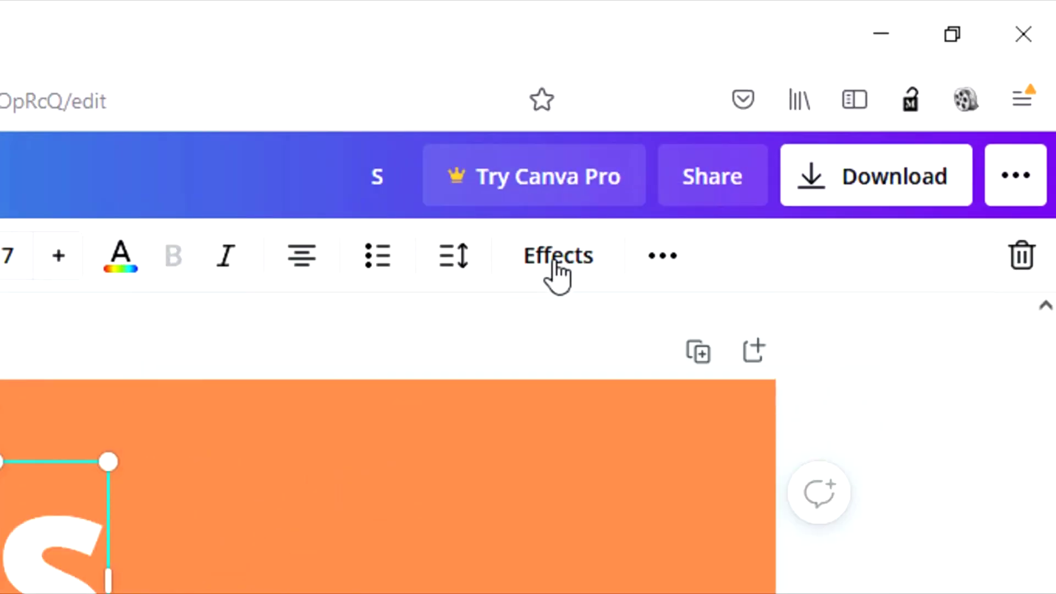
Apply the Shadow effect to the S and change the shadow colour to black
{"action": "left_click", "coordinate": [808, 129]}
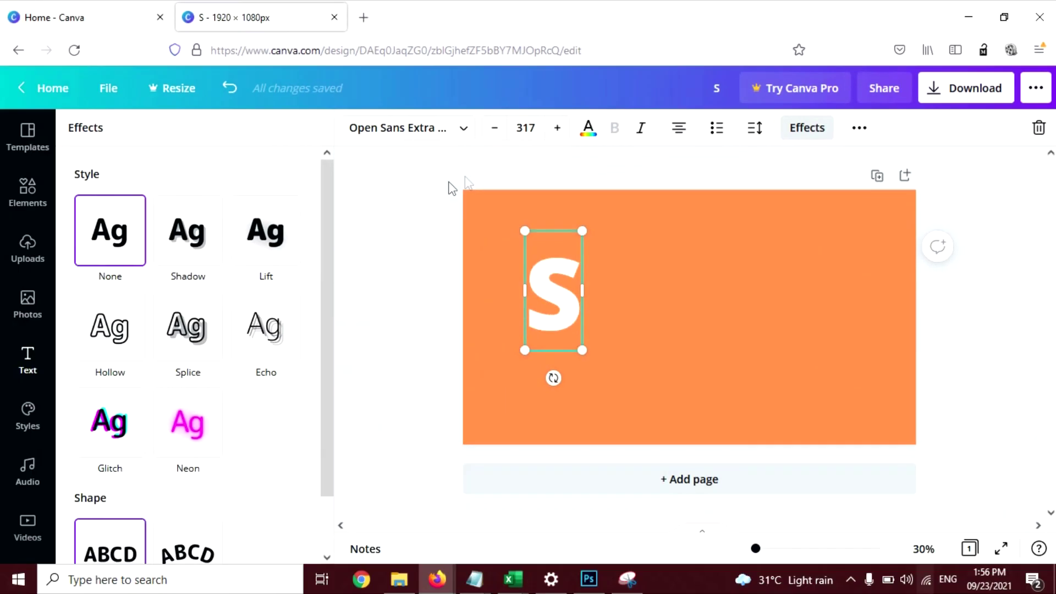
{"action": "left_click", "coordinate": [197, 253]}
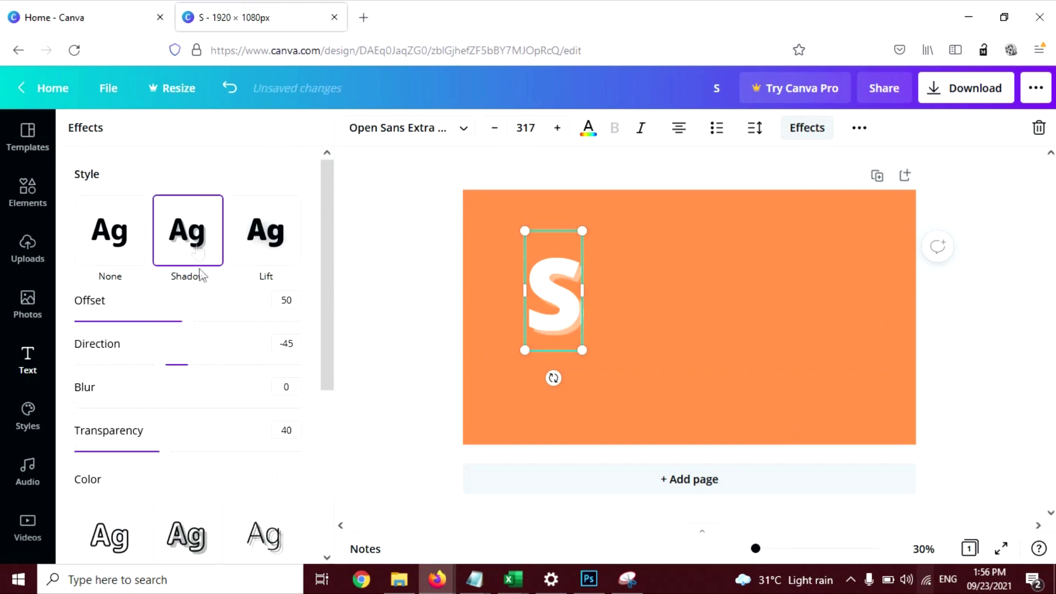
{"action": "scroll", "coordinate": [254, 353], "scroll_direction": "down", "scroll_amount": 1}
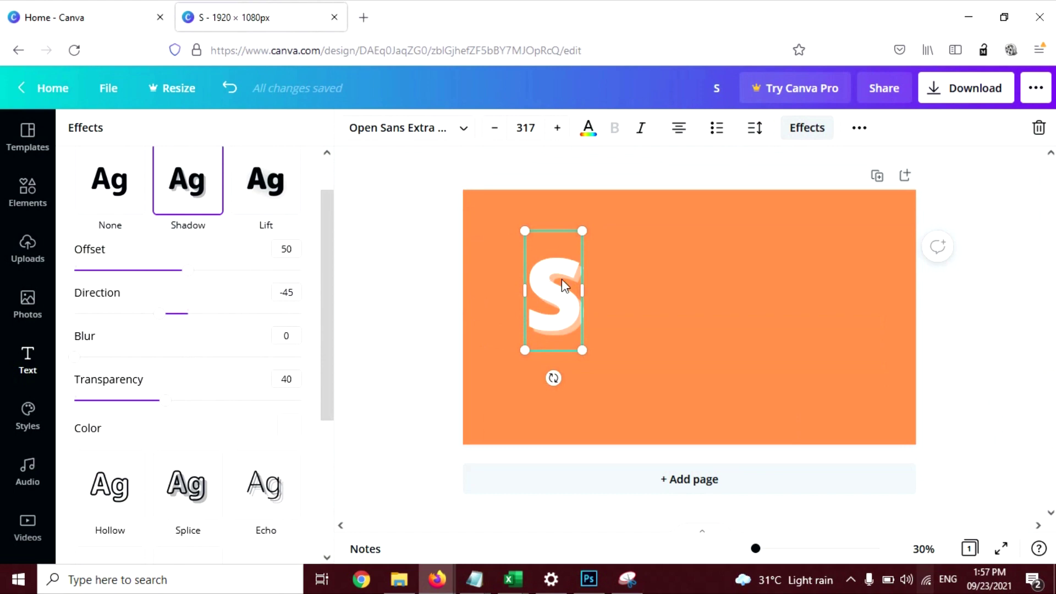
{"action": "scroll", "coordinate": [280, 379], "scroll_direction": "down", "scroll_amount": 1}
{"action": "scroll", "coordinate": [273, 379], "scroll_direction": "up", "scroll_amount": 1}
{"action": "scroll", "coordinate": [221, 380], "scroll_direction": "down", "scroll_amount": 4}
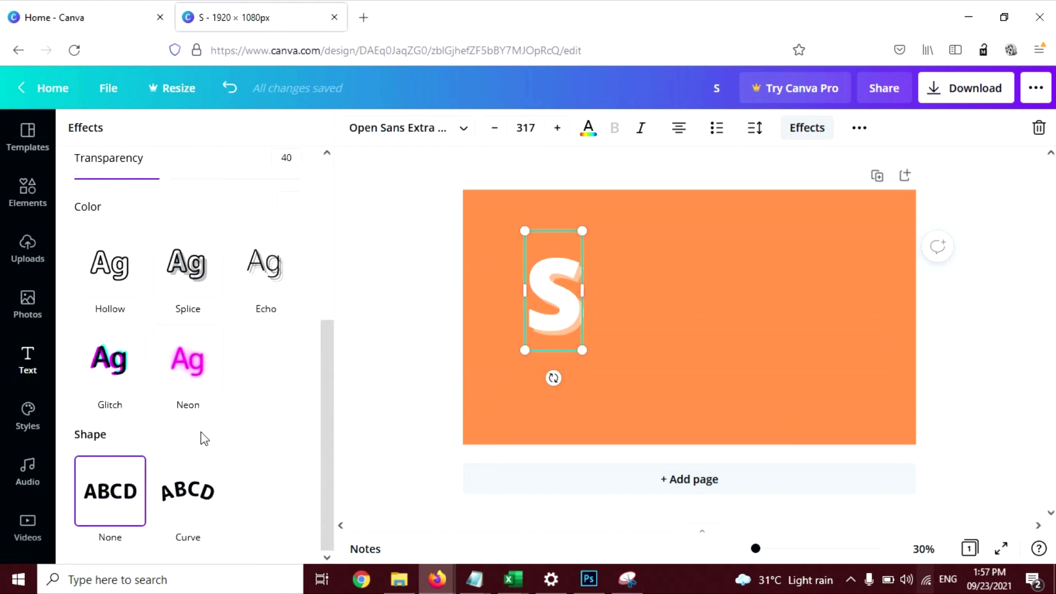
{"action": "scroll", "coordinate": [201, 431], "scroll_direction": "up", "scroll_amount": 4}
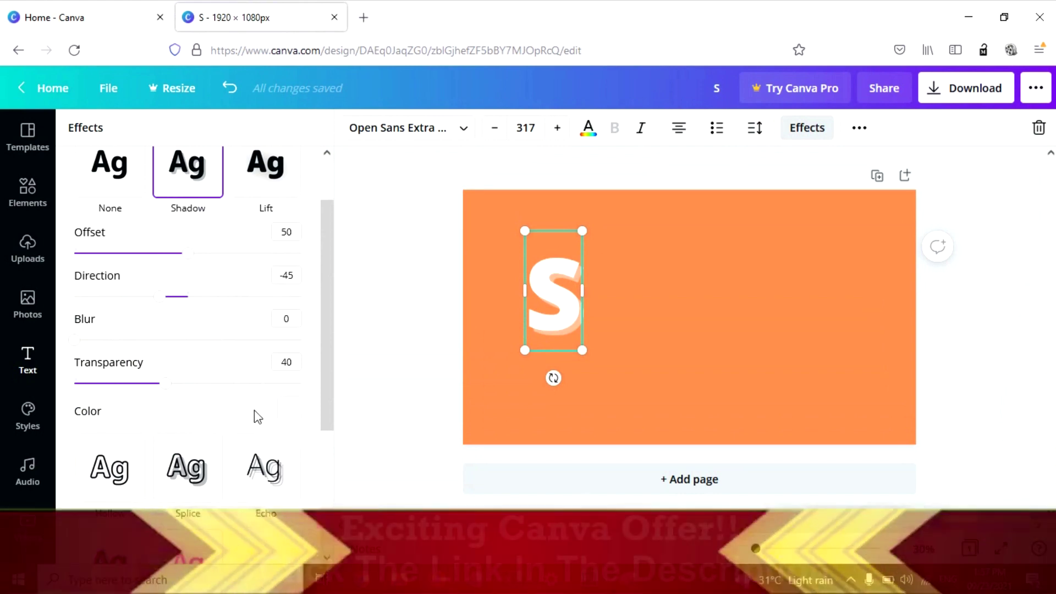
{"action": "left_click", "coordinate": [288, 409]}
{"action": "left_click", "coordinate": [94, 248]}
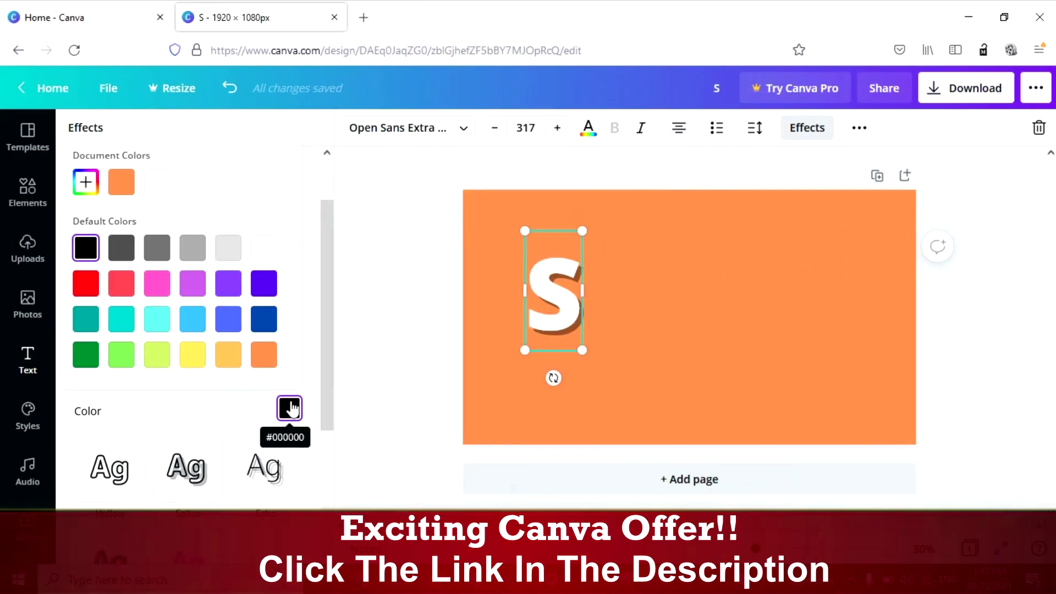
{"action": "key", "text": "Escape"}
{"action": "left_click", "coordinate": [807, 128]}
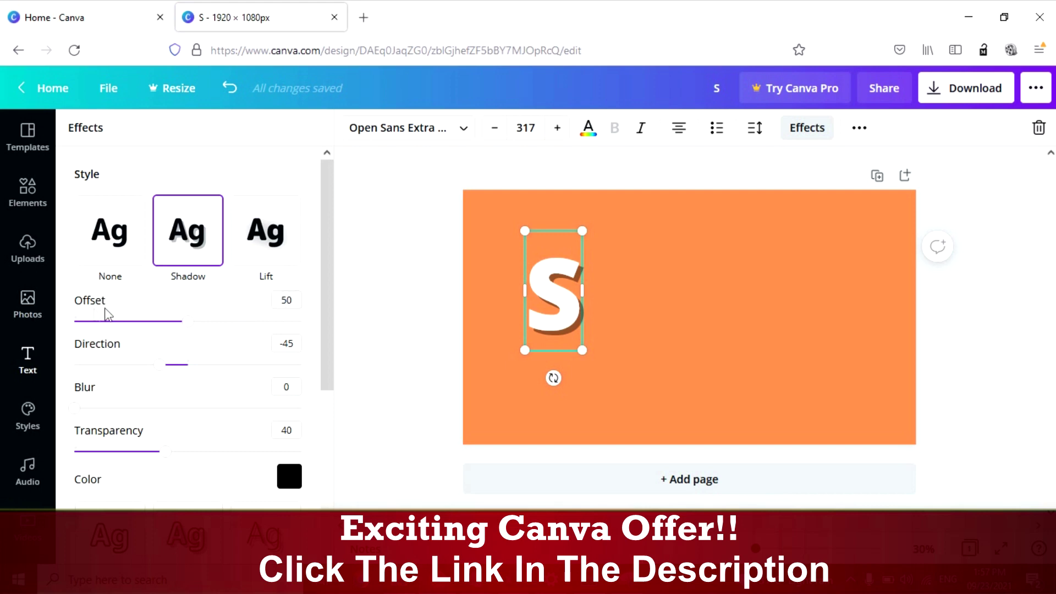
Set the S's shadow offset to 43 and direction to -70
{"action": "left_click", "coordinate": [285, 299]}
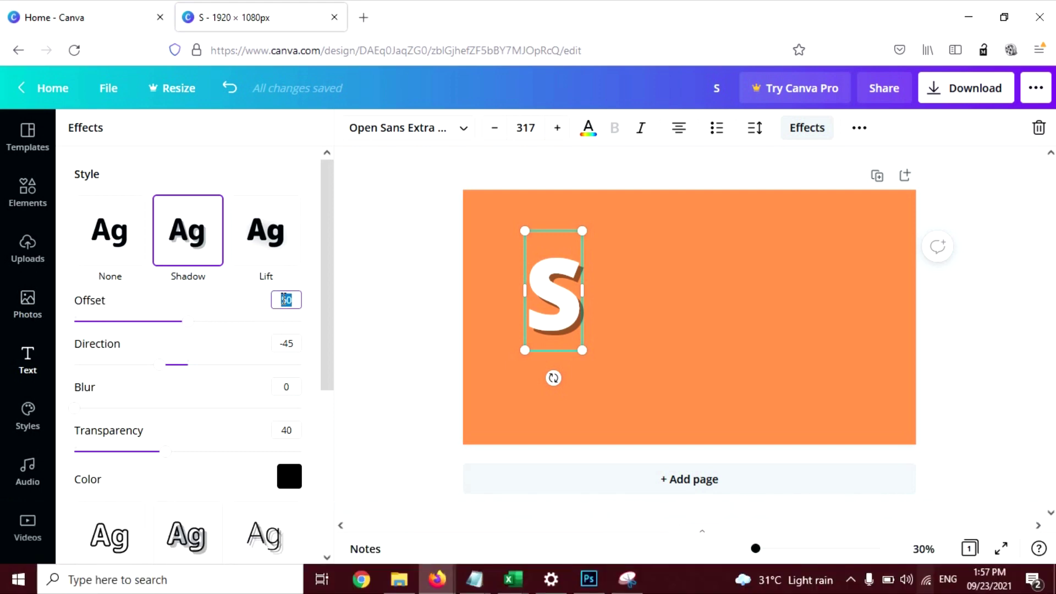
{"action": "type", "text": "43"}
{"action": "key", "text": "Return"}
{"action": "left_click", "coordinate": [280, 341]}
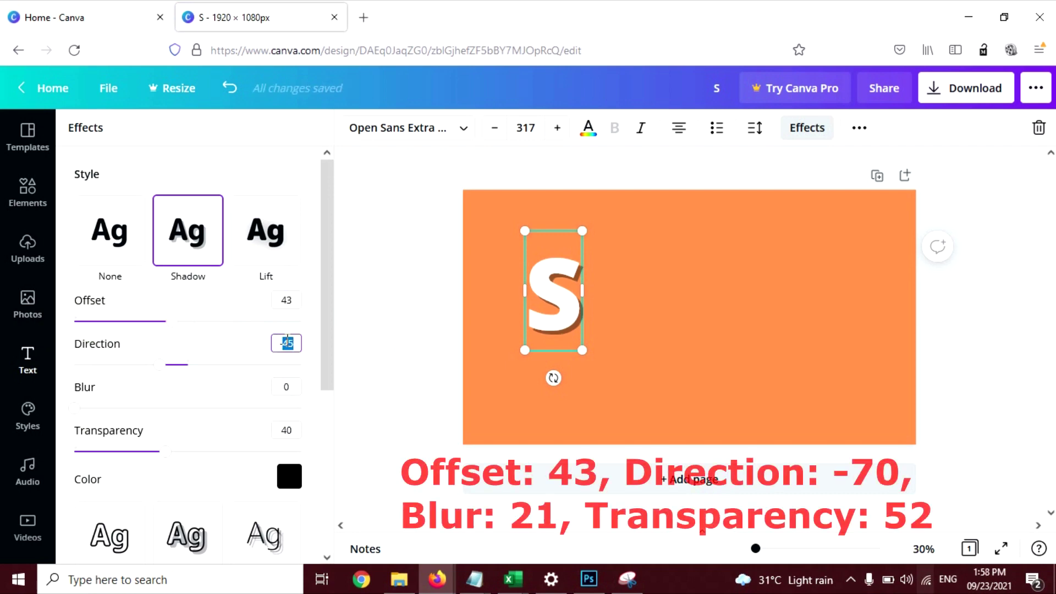
{"action": "type", "text": "-70"}
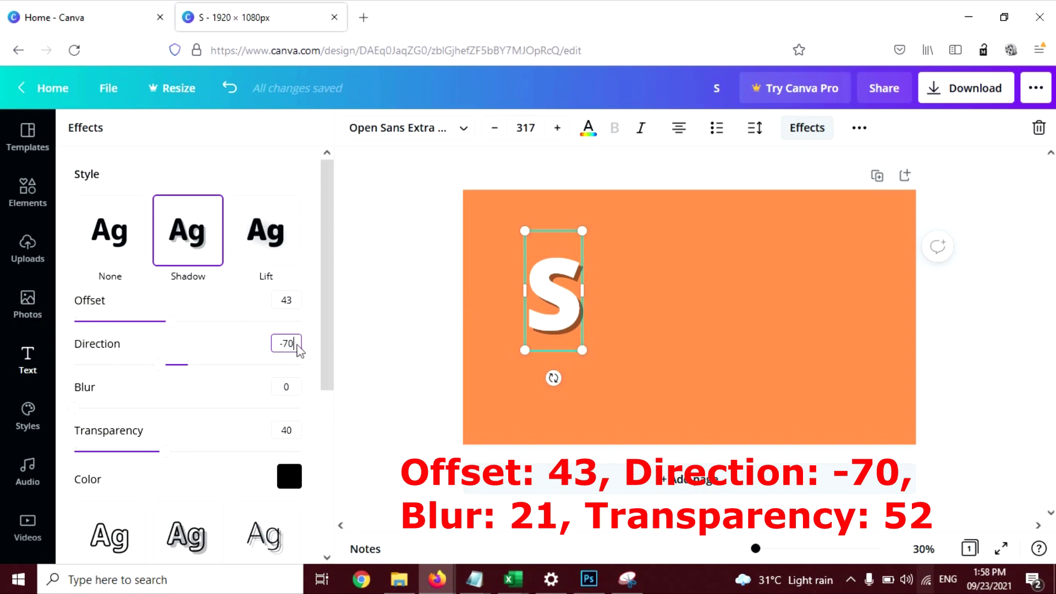
{"action": "left_click", "coordinate": [224, 349]}
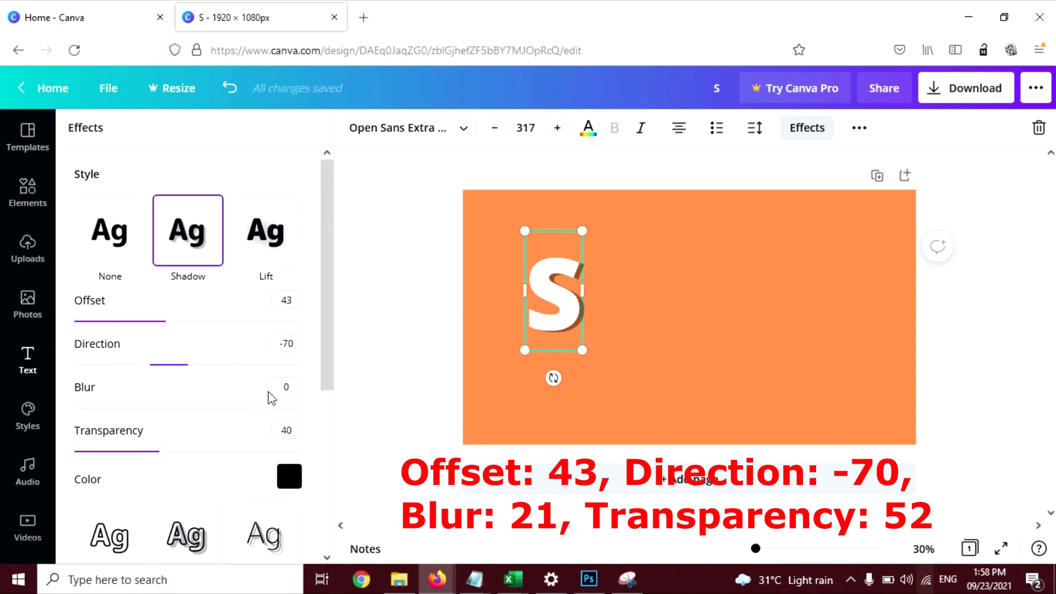
Set the shadow blur to 21 and transparency to 52
{"action": "left_click", "coordinate": [286, 388]}
{"action": "type", "text": "2"}
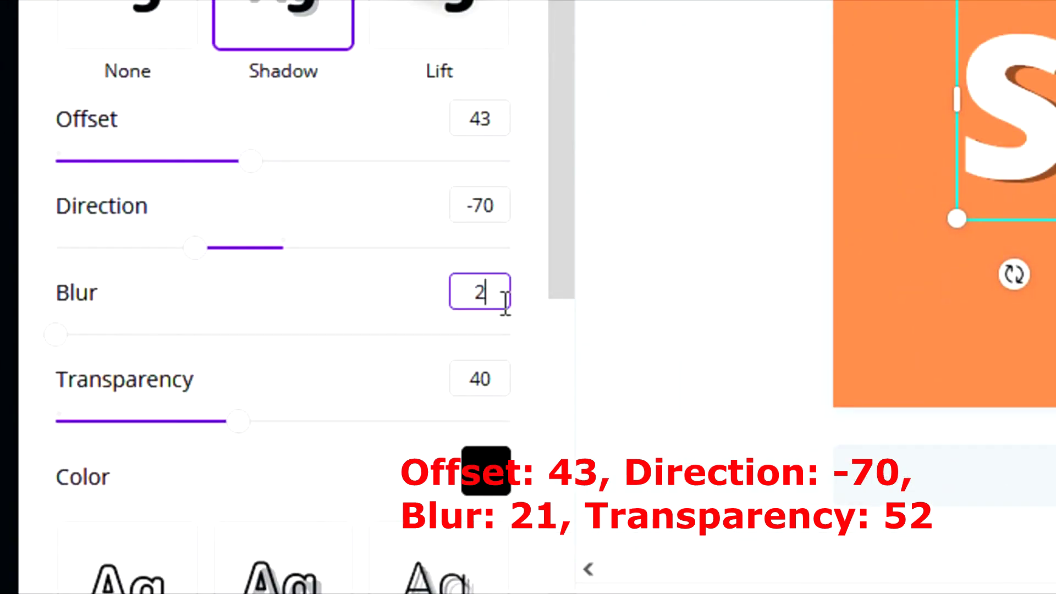
{"action": "type", "text": "2"}
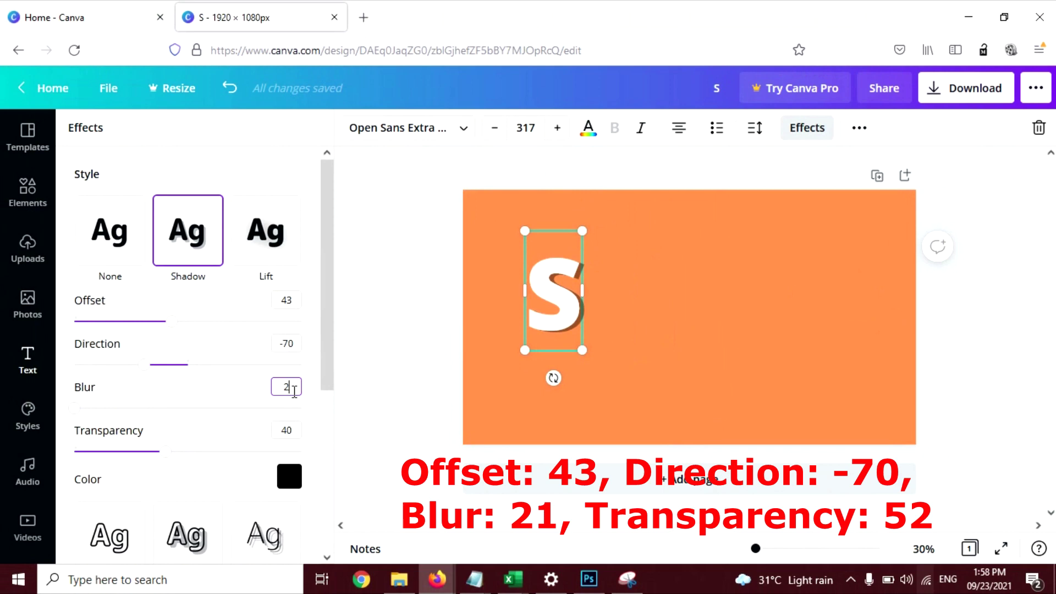
{"action": "key", "text": "Return"}
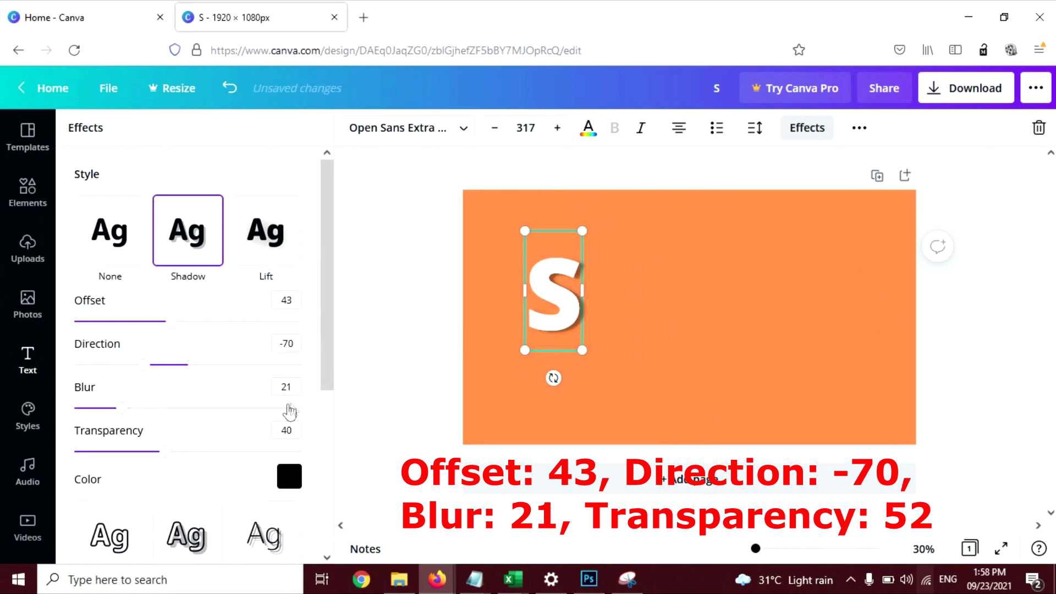
{"action": "scroll", "coordinate": [272, 370], "scroll_direction": "down", "scroll_amount": 1}
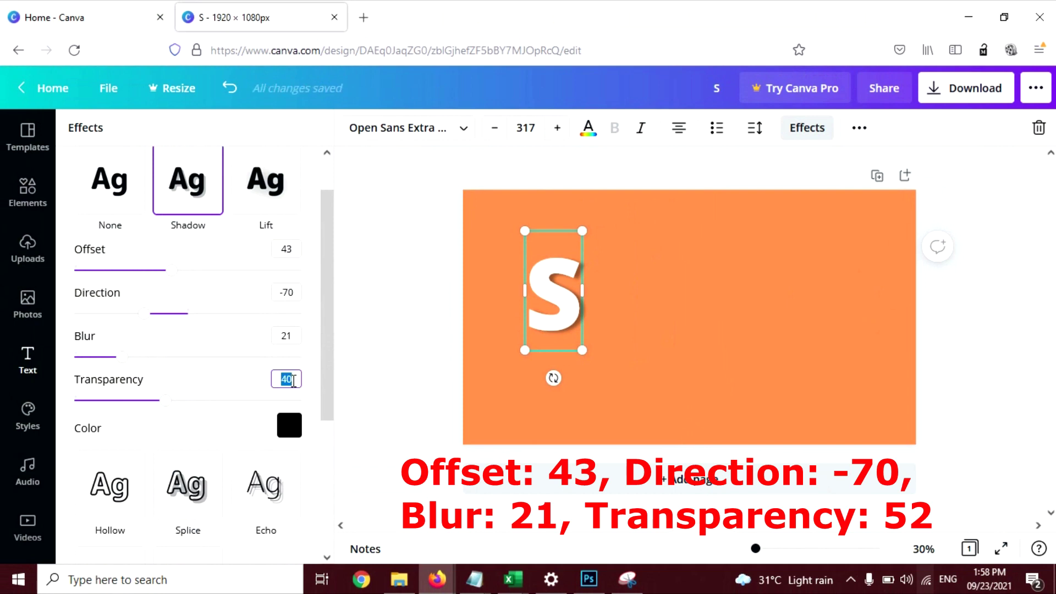
{"action": "left_click_drag", "start_coordinate": [164, 408], "coordinate": [197, 414]}
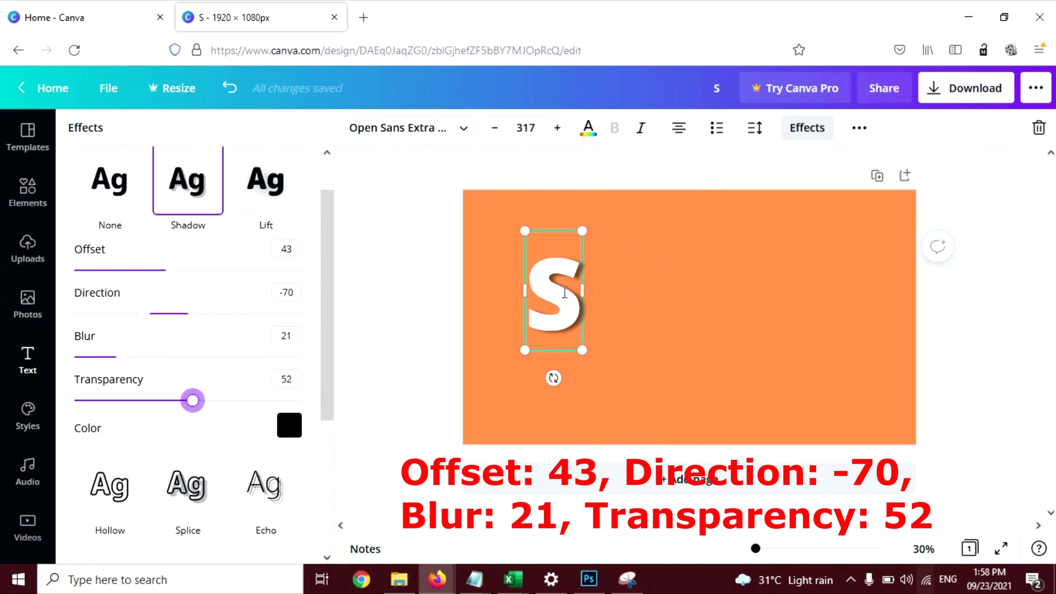
{"action": "left_click", "coordinate": [623, 292]}
Paste a copy of the S beside it and retype it as H
{"action": "left_click", "coordinate": [632, 273]}
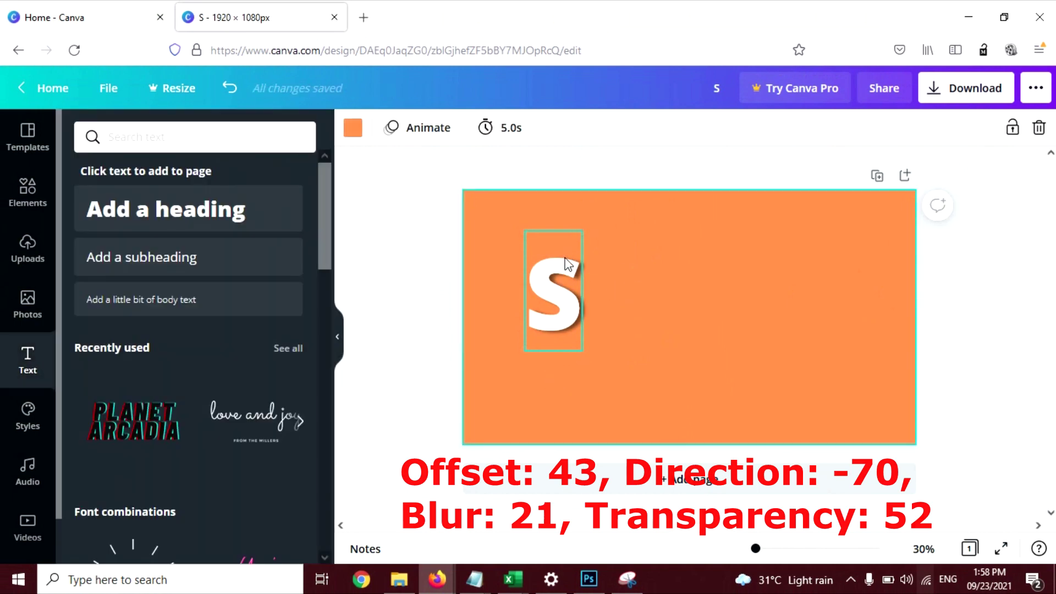
{"action": "left_click_drag", "start_coordinate": [564, 258], "coordinate": [553, 260]}
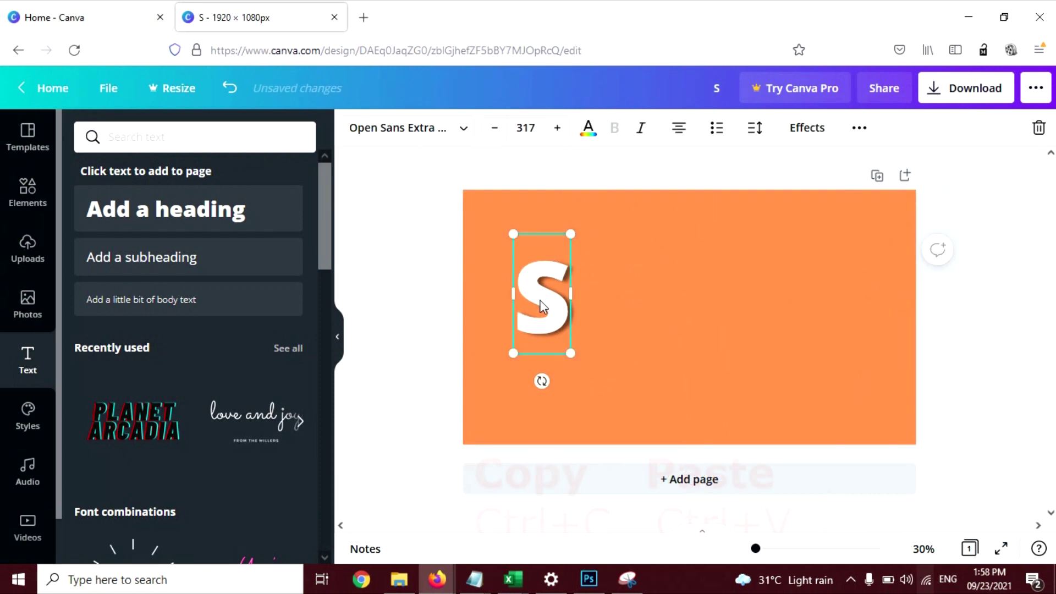
{"action": "key", "text": "ctrl+v"}
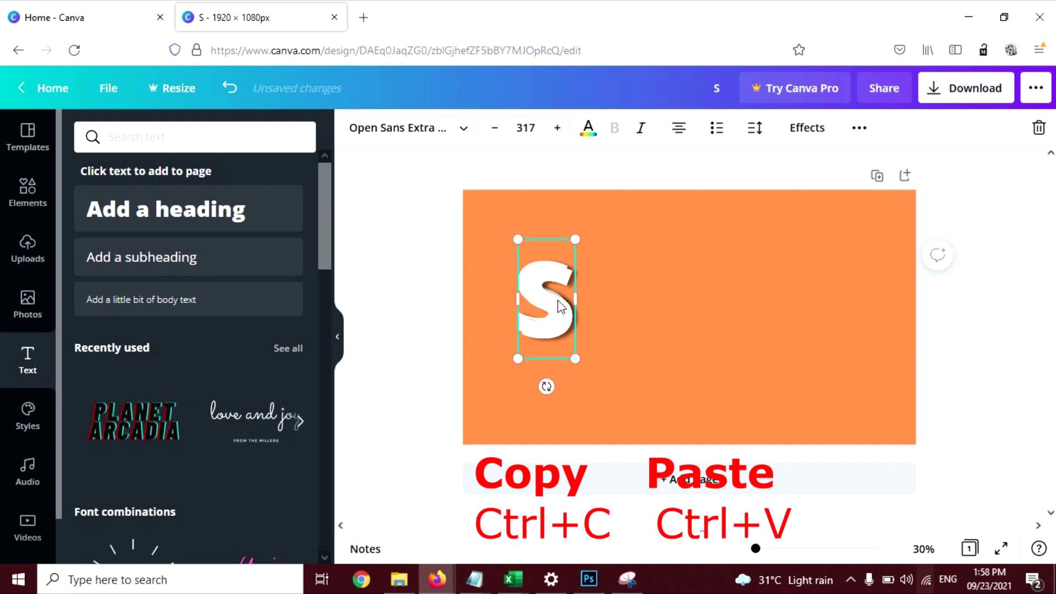
{"action": "left_click_drag", "start_coordinate": [552, 300], "coordinate": [612, 296]}
{"action": "double_click", "coordinate": [610, 293]}
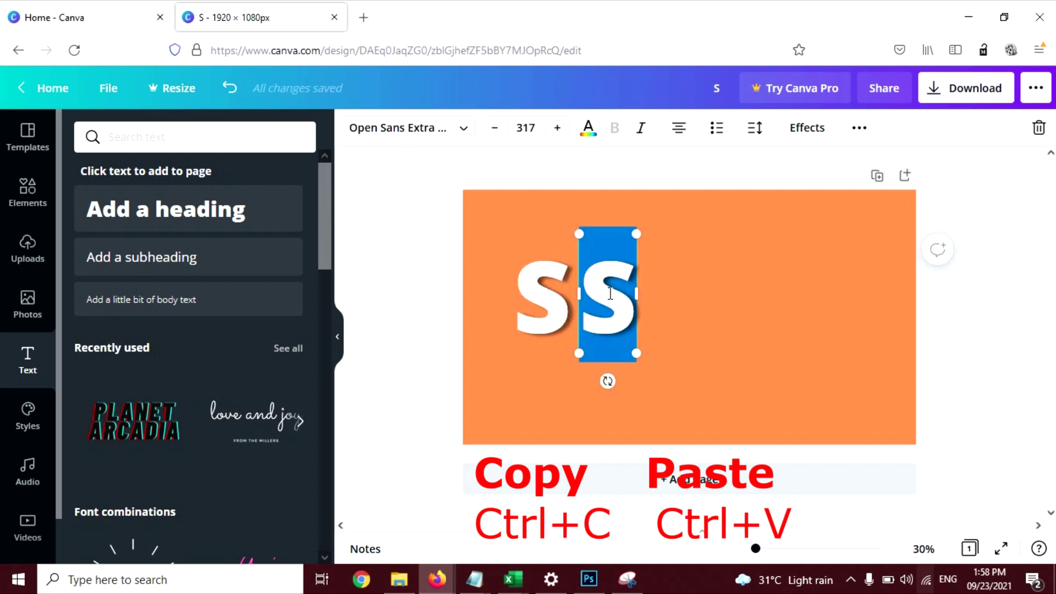
{"action": "type", "text": "H"}
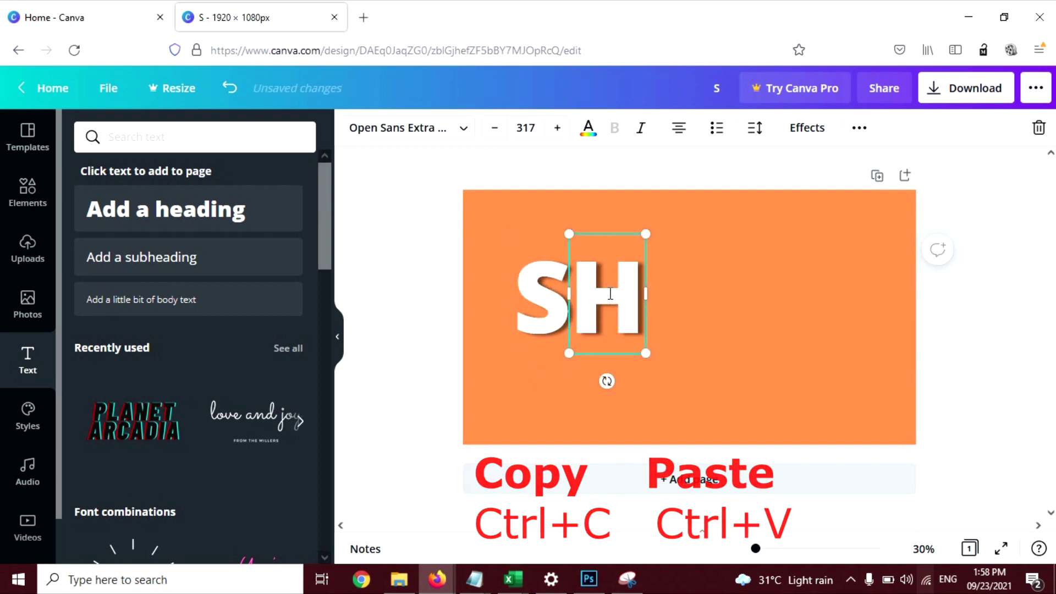
{"action": "left_click", "coordinate": [721, 309]}
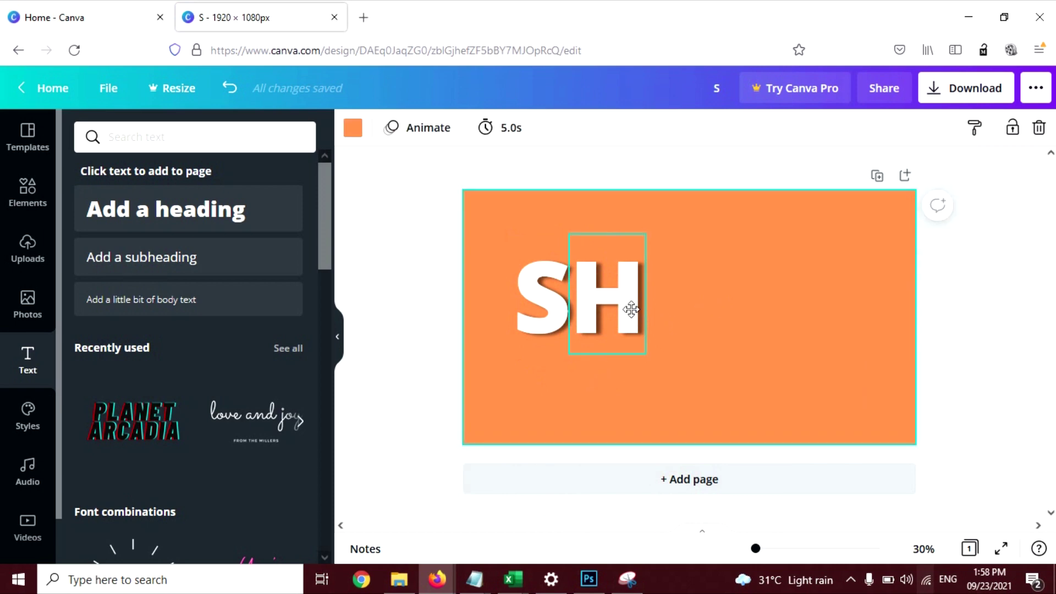
Send the H behind the S and slide the two letters into a snug overlap
{"action": "left_click_drag", "start_coordinate": [631, 310], "coordinate": [598, 311]}
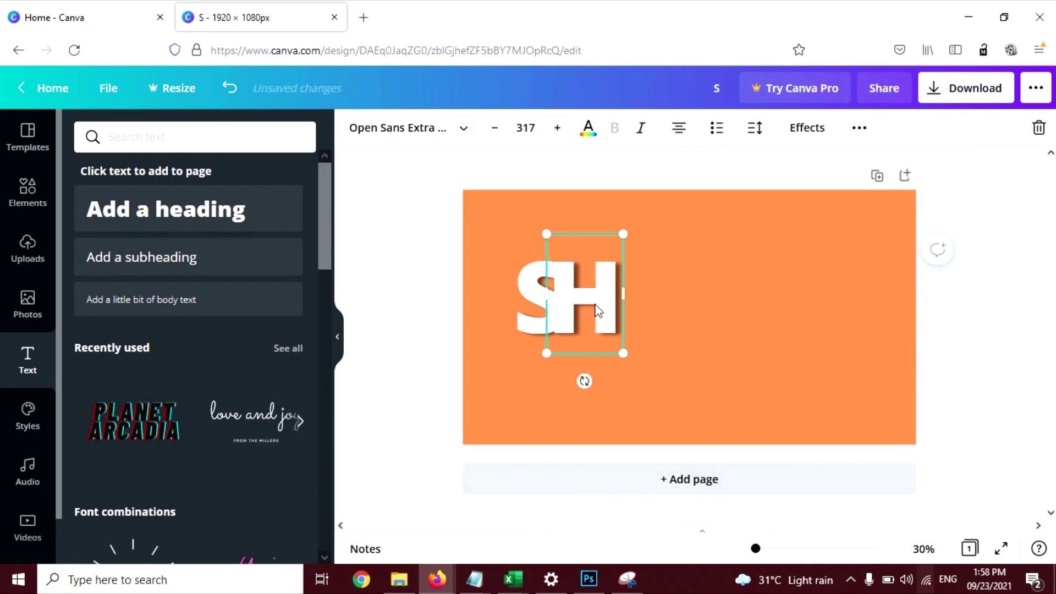
{"action": "right_click", "coordinate": [599, 310]}
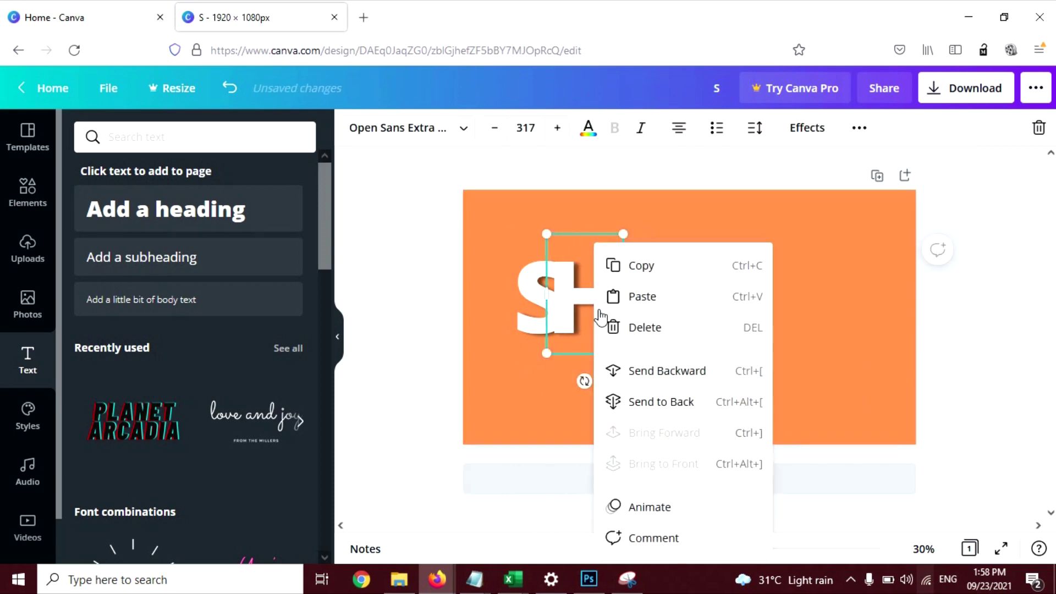
{"action": "left_click", "coordinate": [641, 376]}
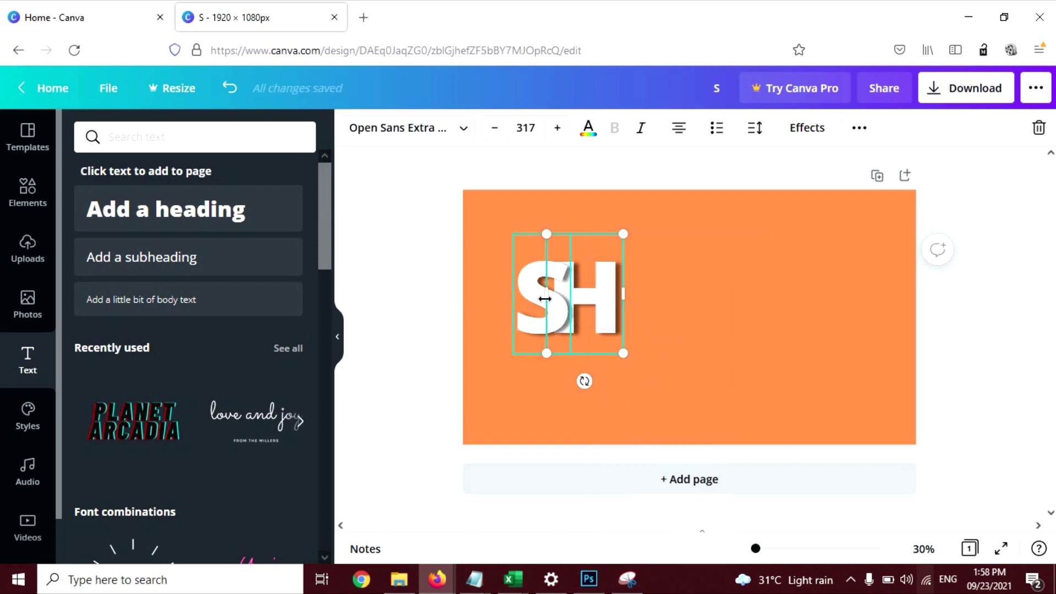
{"action": "left_click", "coordinate": [507, 220]}
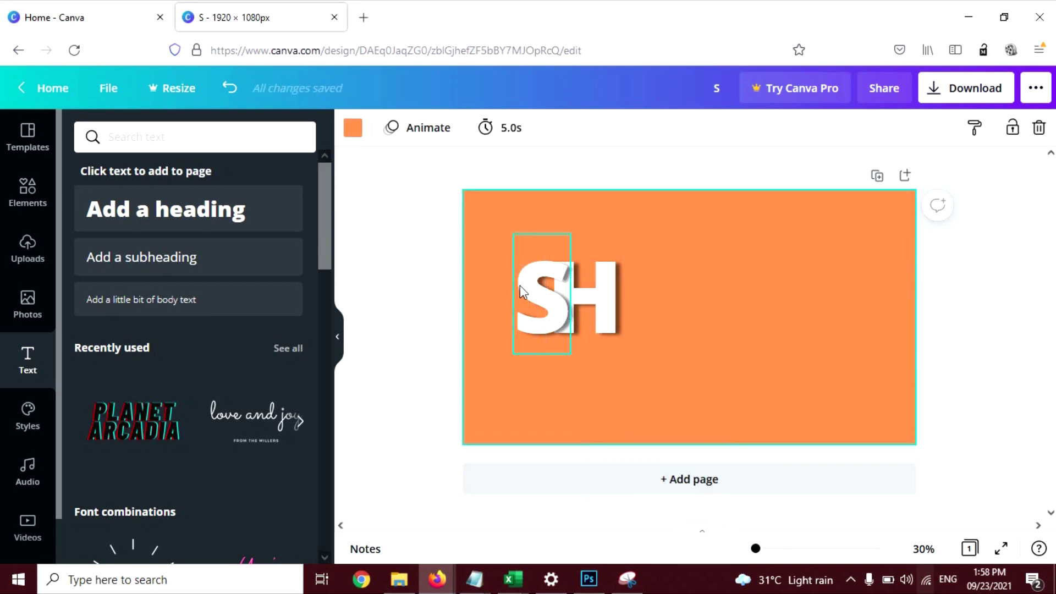
{"action": "mouse_move", "coordinate": [523, 294]}
{"action": "left_mouse_down"}
{"action": "mouse_move", "coordinate": [500, 299]}
{"action": "mouse_move", "coordinate": [518, 307]}
{"action": "left_mouse_up"}
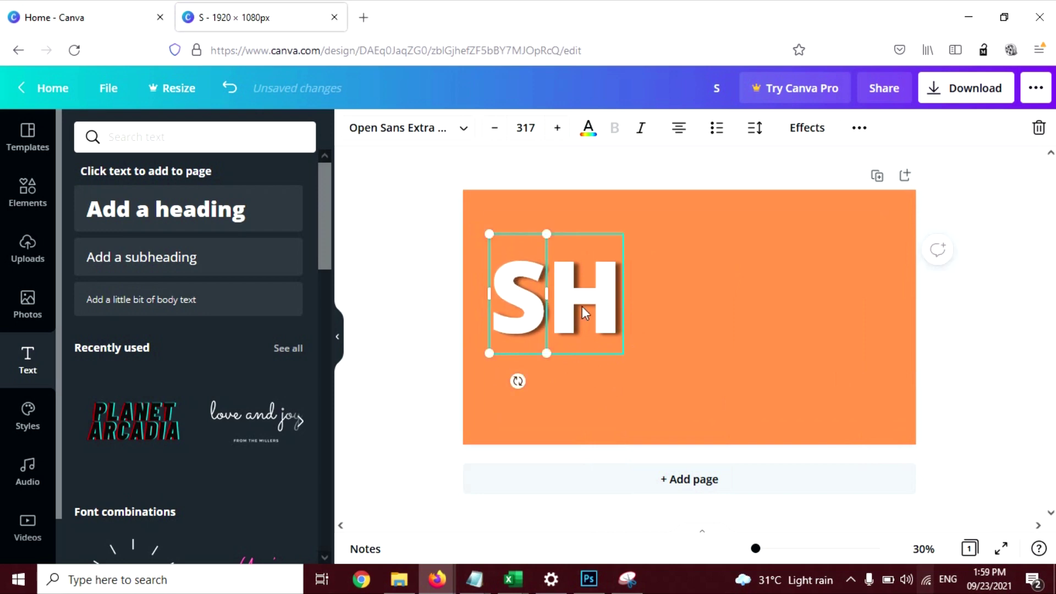
{"action": "left_click_drag", "start_coordinate": [585, 313], "coordinate": [566, 306]}
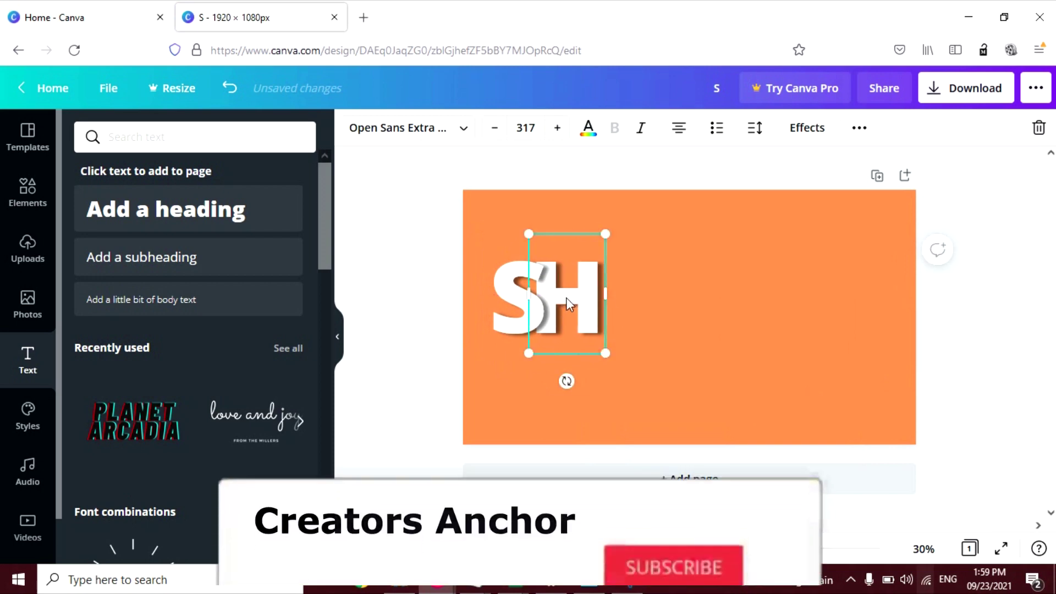
{"action": "left_click_drag", "start_coordinate": [562, 295], "coordinate": [668, 298]}
Retype the copied letter as a capital A, tuck it against the H and send it behind
{"action": "double_click", "coordinate": [672, 298]}
{"action": "type", "text": "a"}
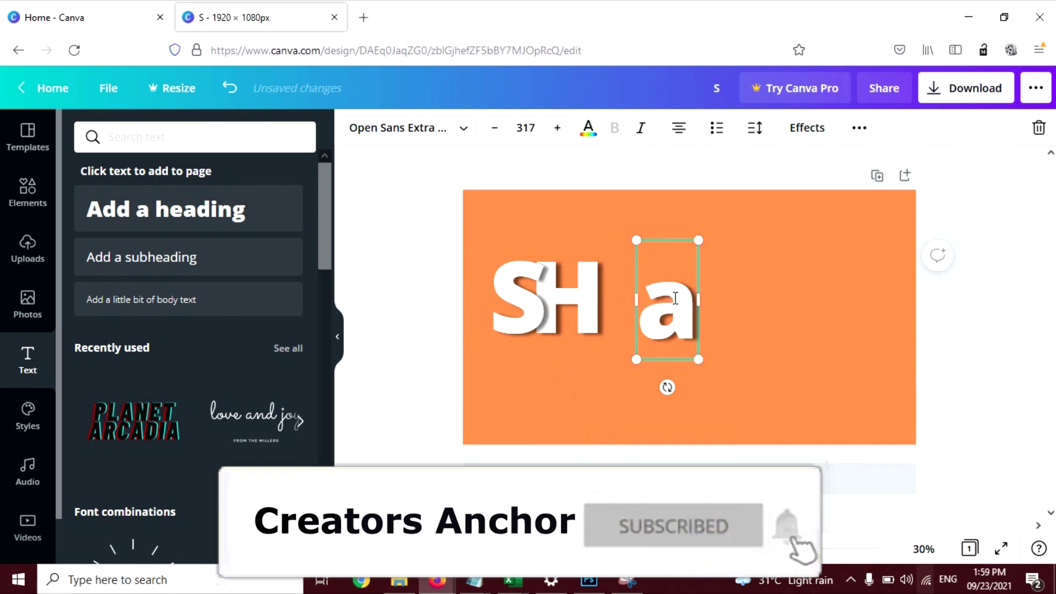
{"action": "key", "text": "BackSpace"}
{"action": "type", "text": "A"}
{"action": "left_click", "coordinate": [737, 314]}
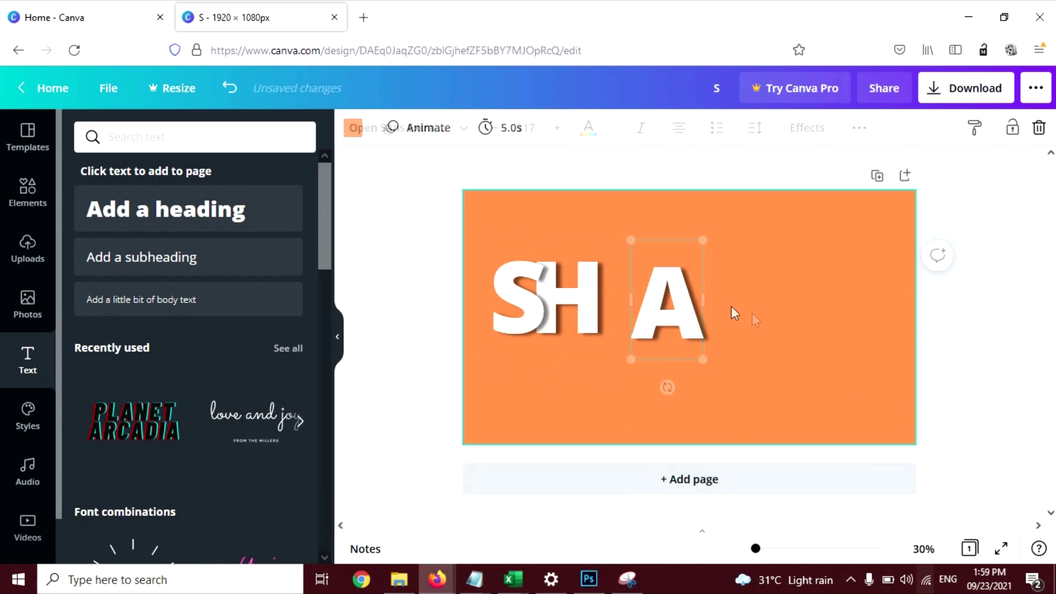
{"action": "left_click_drag", "start_coordinate": [670, 337], "coordinate": [621, 330]}
{"action": "right_click", "coordinate": [622, 330]}
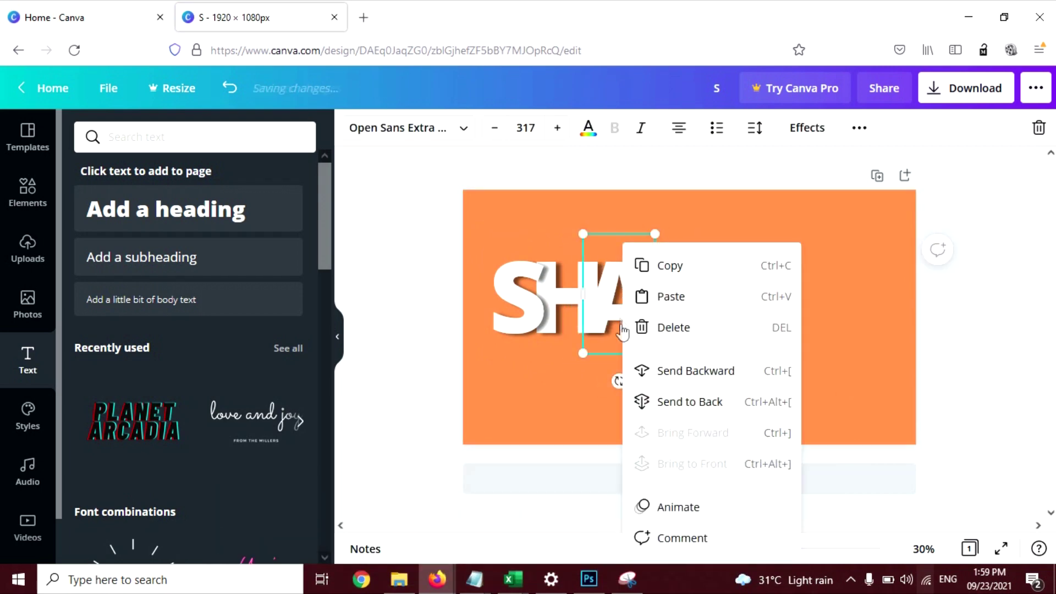
{"action": "left_click", "coordinate": [655, 372]}
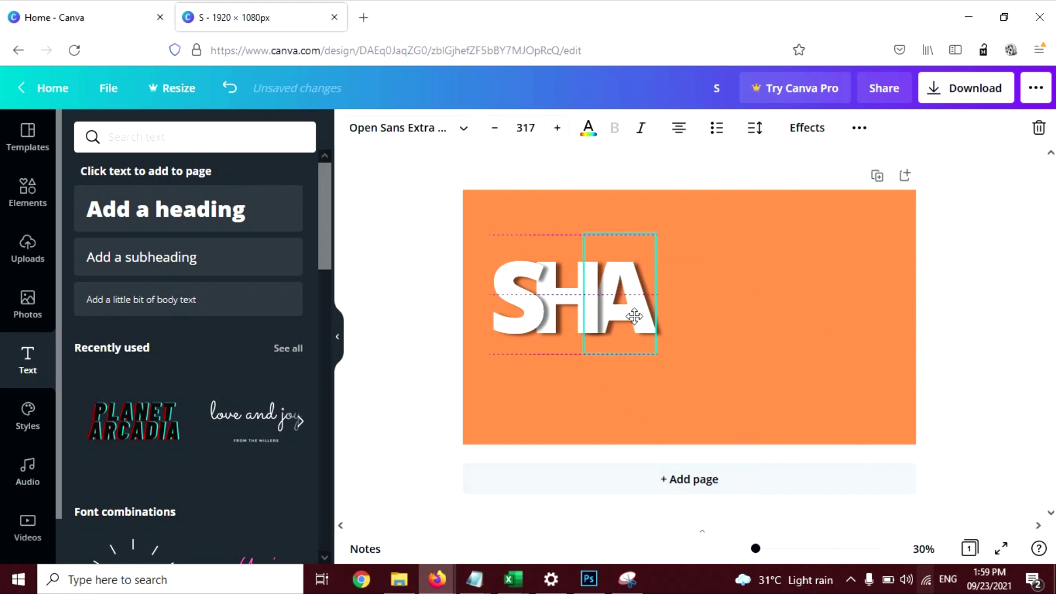
{"action": "left_click_drag", "start_coordinate": [634, 316], "coordinate": [639, 323]}
Duplicate the A and retype the copy as D to its right
{"action": "key", "text": "ctrl+d"}
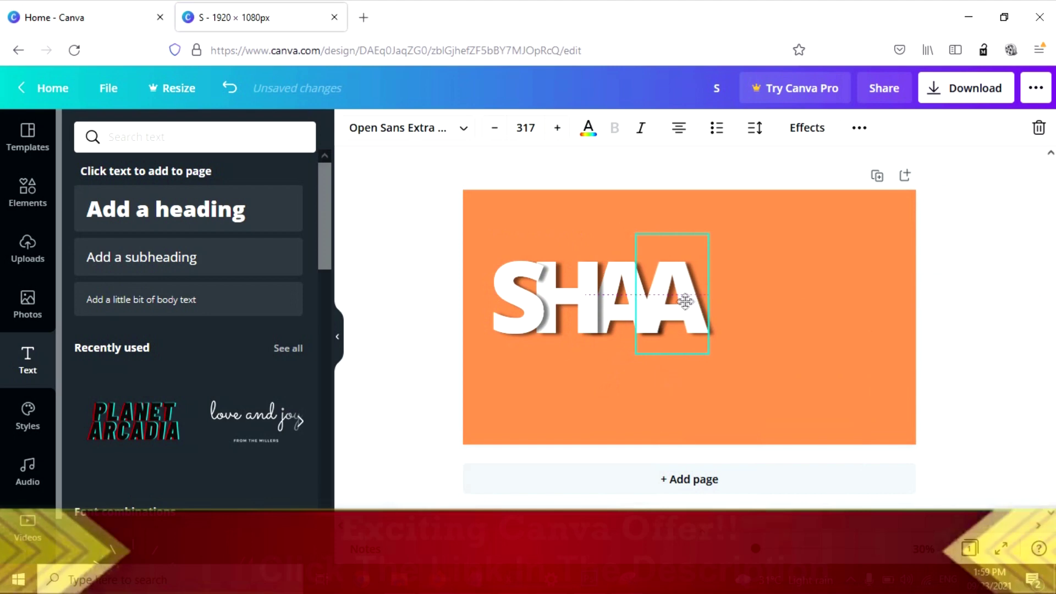
{"action": "right_click", "coordinate": [684, 245]}
{"action": "double_click", "coordinate": [668, 311]}
{"action": "type", "text": "D"}
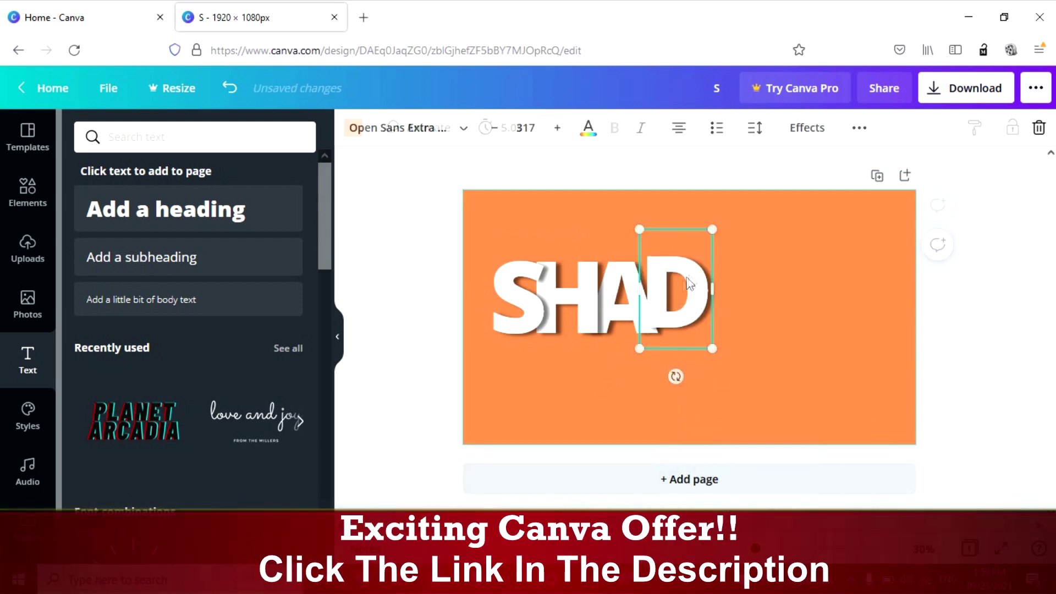
{"action": "left_click_drag", "start_coordinate": [686, 330], "coordinate": [721, 298]}
Duplicate the D into an O and send the O behind the D
{"action": "key", "text": "ctrl+d"}
{"action": "double_click", "coordinate": [743, 300]}
{"action": "type", "text": "O"}
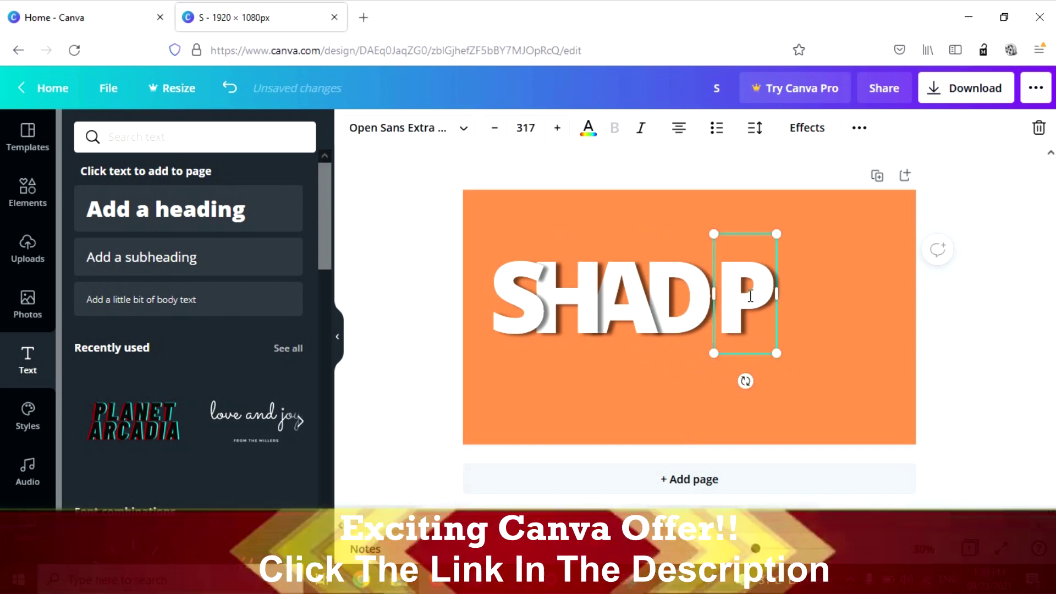
{"action": "key", "text": "Escape"}
{"action": "left_click", "coordinate": [753, 303]}
{"action": "right_click", "coordinate": [715, 301]}
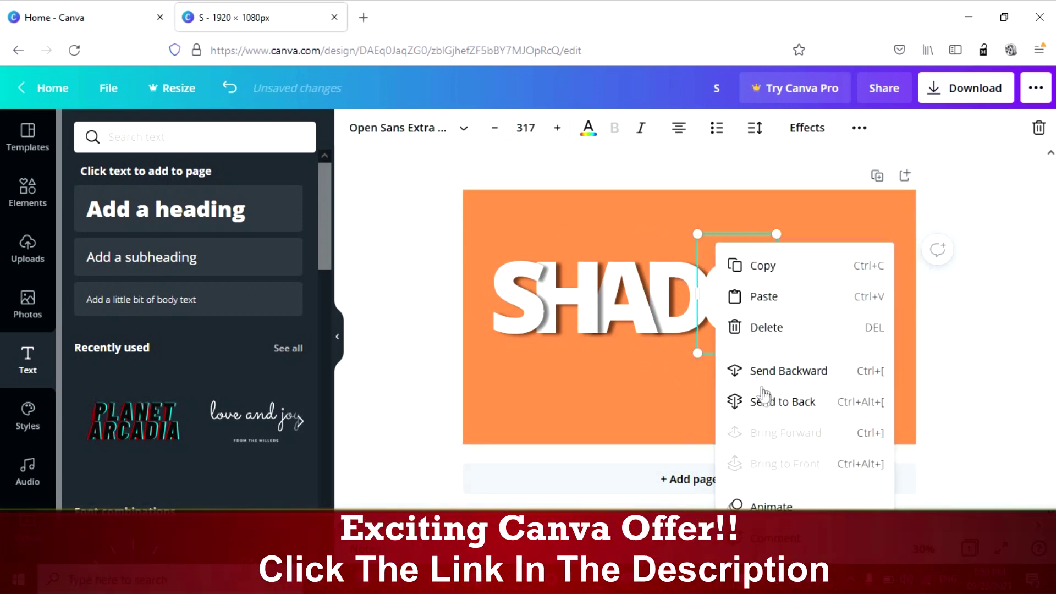
{"action": "left_click", "coordinate": [738, 333]}
{"action": "key", "text": "Escape"}
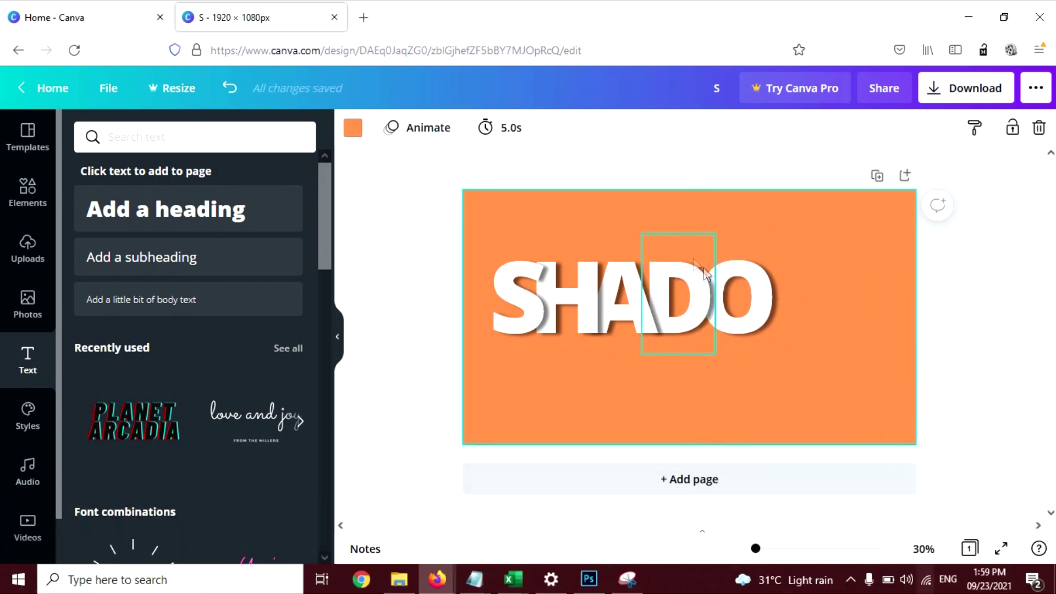
{"action": "left_click", "coordinate": [737, 297]}
Copy the O to the right, send it behind the O, and retype it as W
{"action": "key", "text": "ctrl+d"}
{"action": "left_click_drag", "start_coordinate": [744, 308], "coordinate": [810, 285]}
{"action": "right_click", "coordinate": [810, 285]}
{"action": "left_click", "coordinate": [872, 370]}
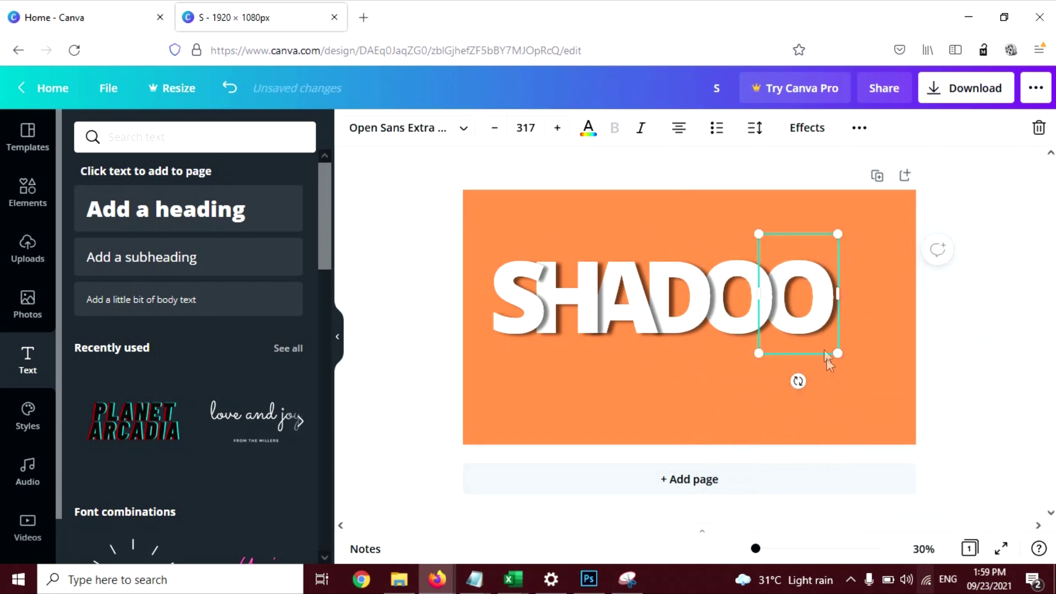
{"action": "double_click", "coordinate": [800, 297]}
{"action": "type", "text": "W"}
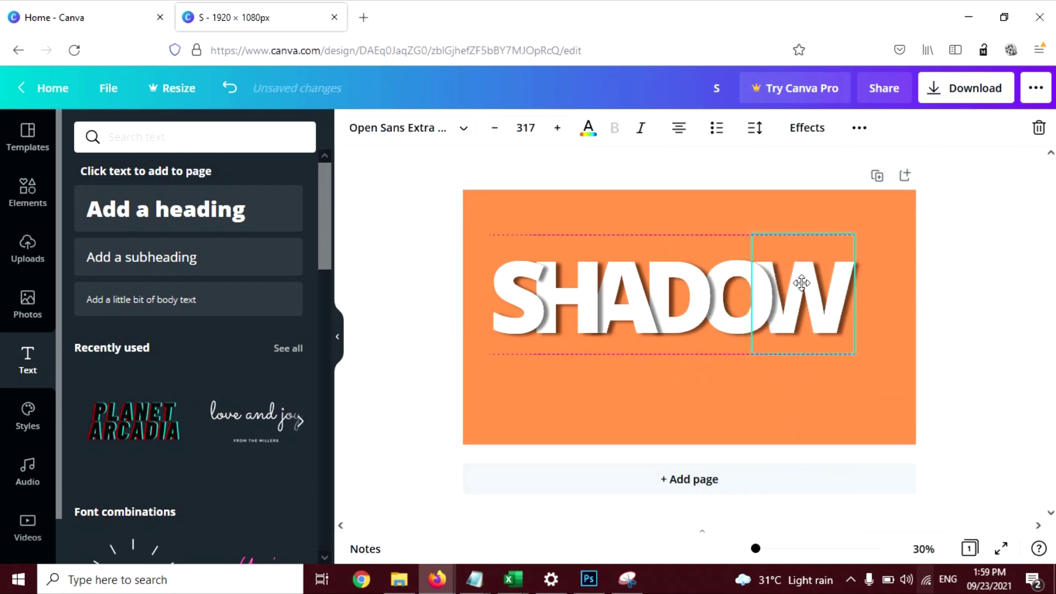
{"action": "left_click", "coordinate": [765, 385]}
{"action": "left_click", "coordinate": [798, 295]}
{"action": "left_click", "coordinate": [627, 308]}
{"action": "left_click", "coordinate": [487, 210]}
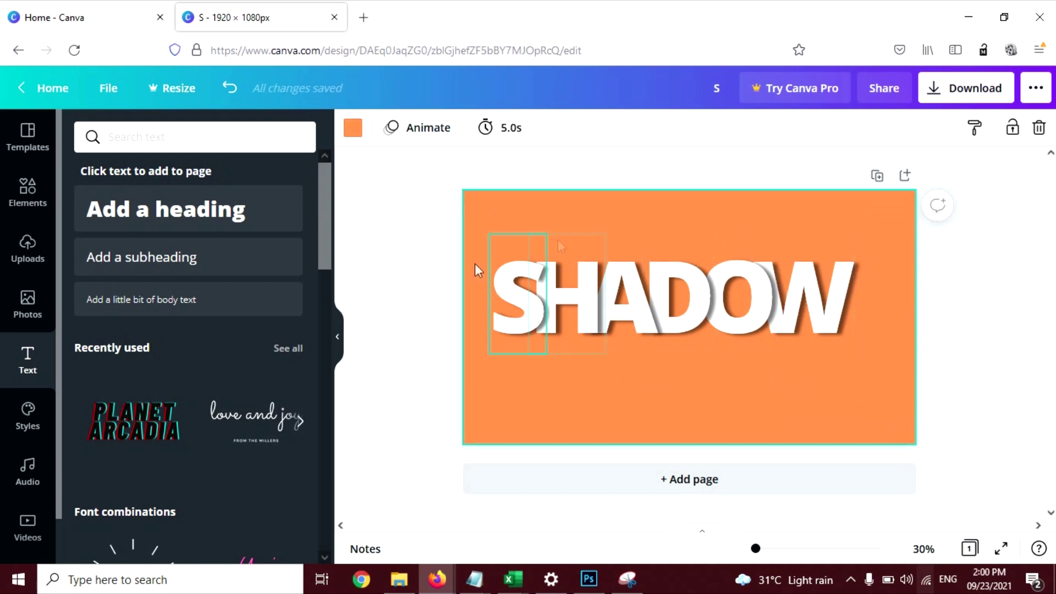
Select all six SHADOW letters and group them into one element
{"action": "left_click_drag", "start_coordinate": [489, 214], "coordinate": [803, 259]}
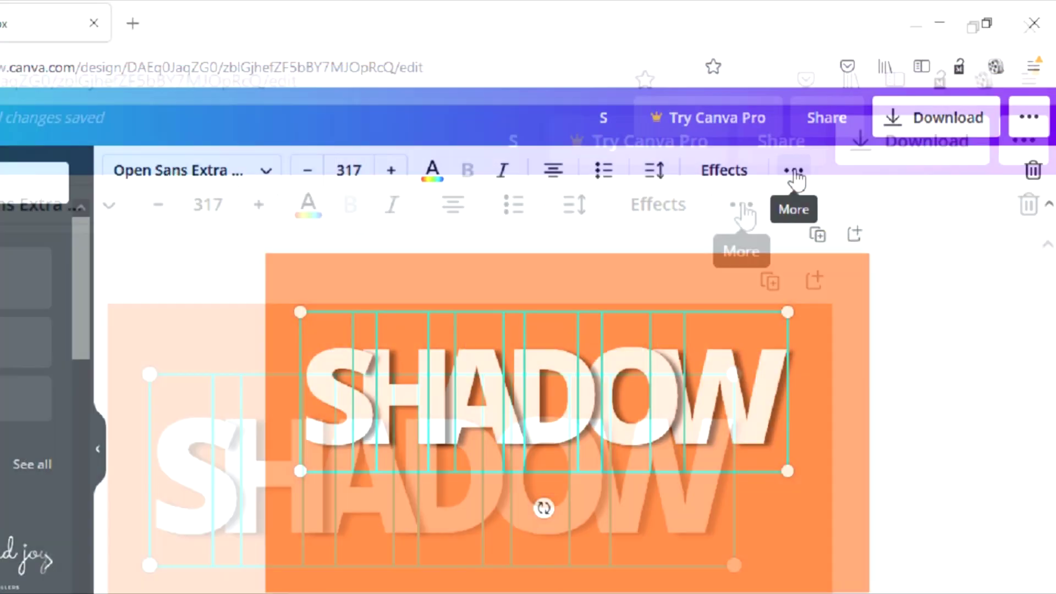
{"action": "left_click", "coordinate": [861, 135]}
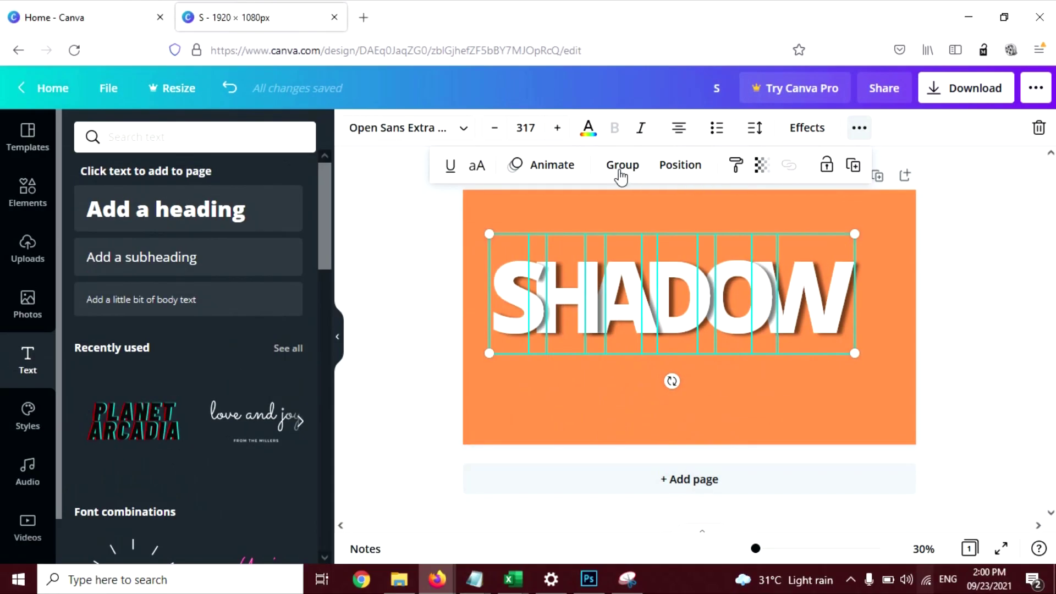
{"action": "left_click", "coordinate": [621, 173]}
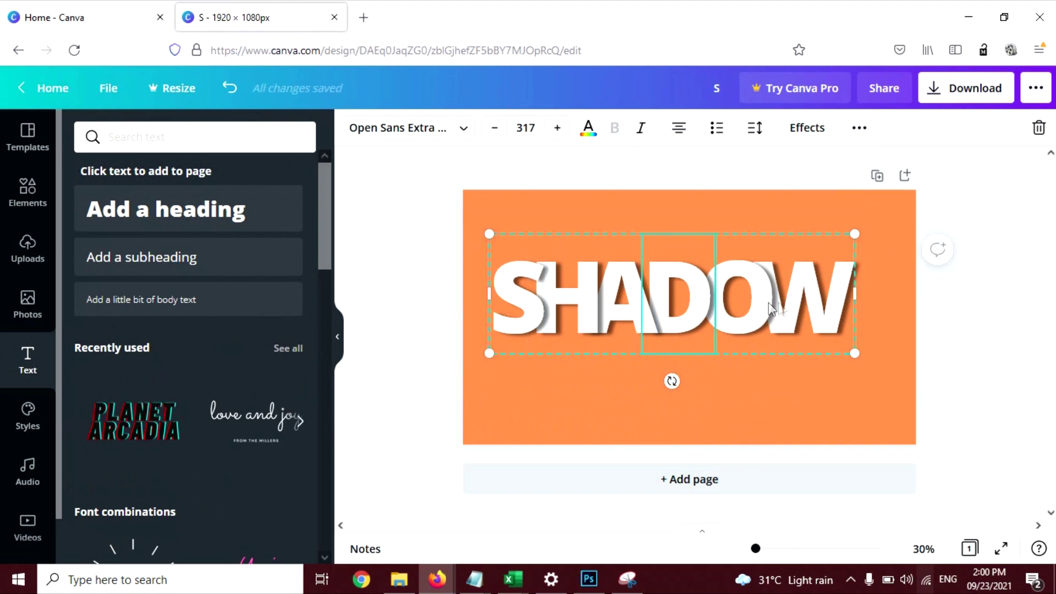
Enlarge the grouped word to size 328 and centre it on the page
{"action": "mouse_move", "coordinate": [855, 353]}
{"action": "left_mouse_down"}
{"action": "mouse_move", "coordinate": [813, 346]}
{"action": "mouse_move", "coordinate": [868, 358]}
{"action": "left_mouse_up"}
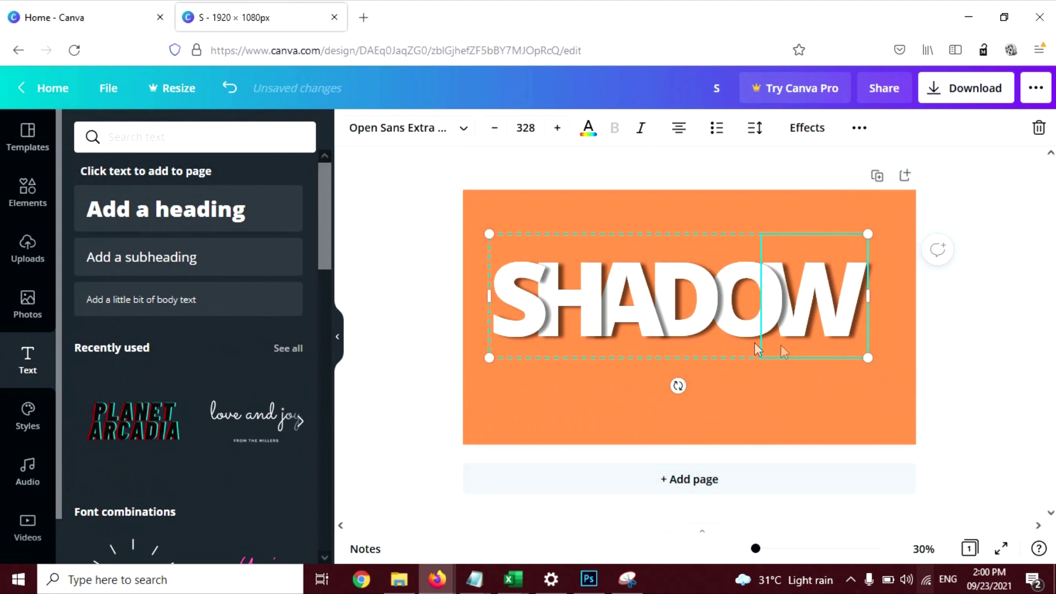
{"action": "left_click_drag", "start_coordinate": [792, 338], "coordinate": [802, 360]}
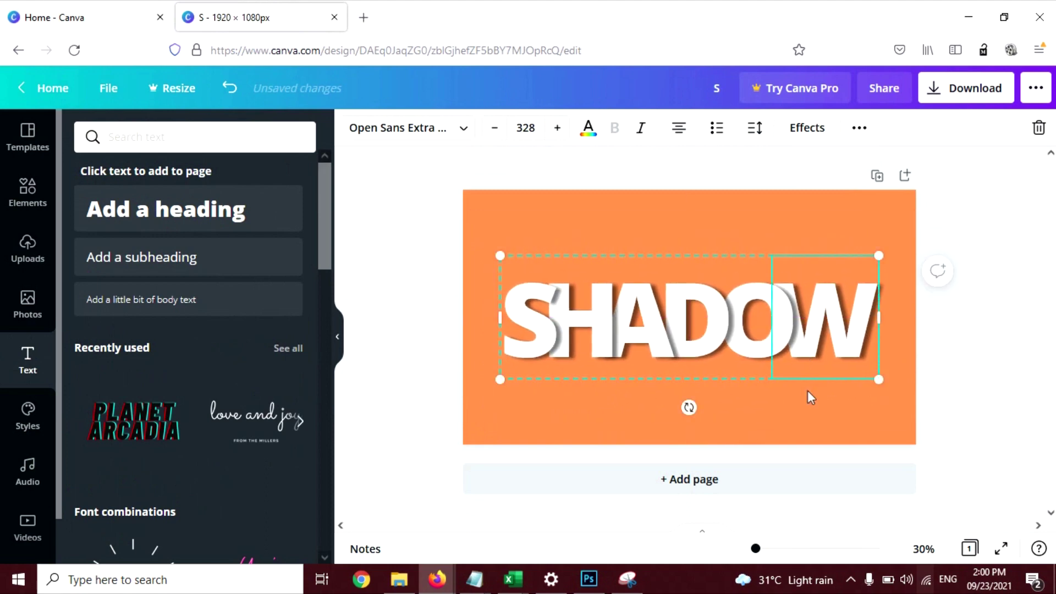
{"action": "left_click", "coordinate": [837, 405]}
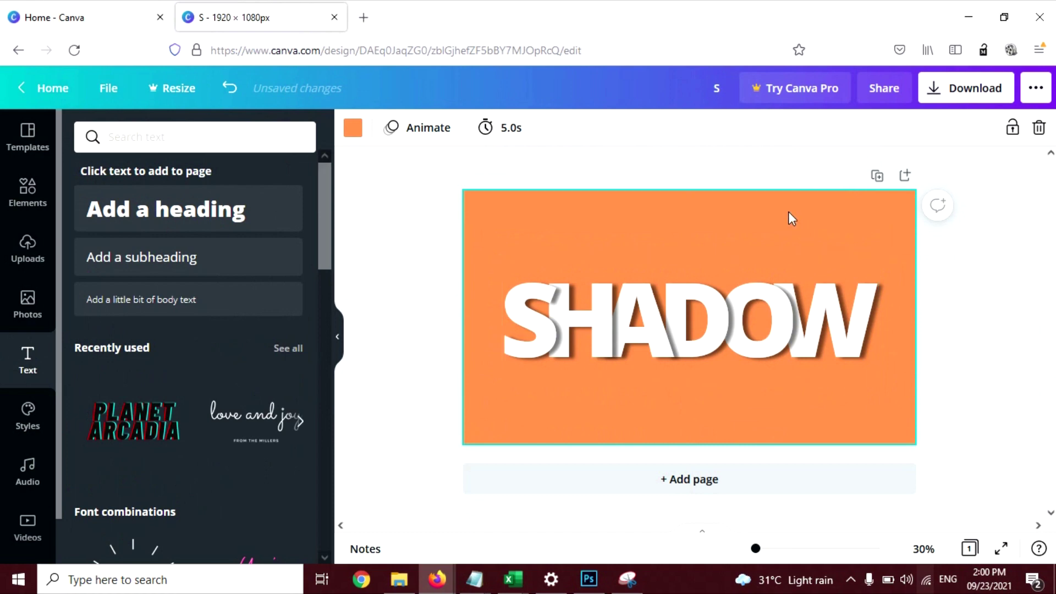